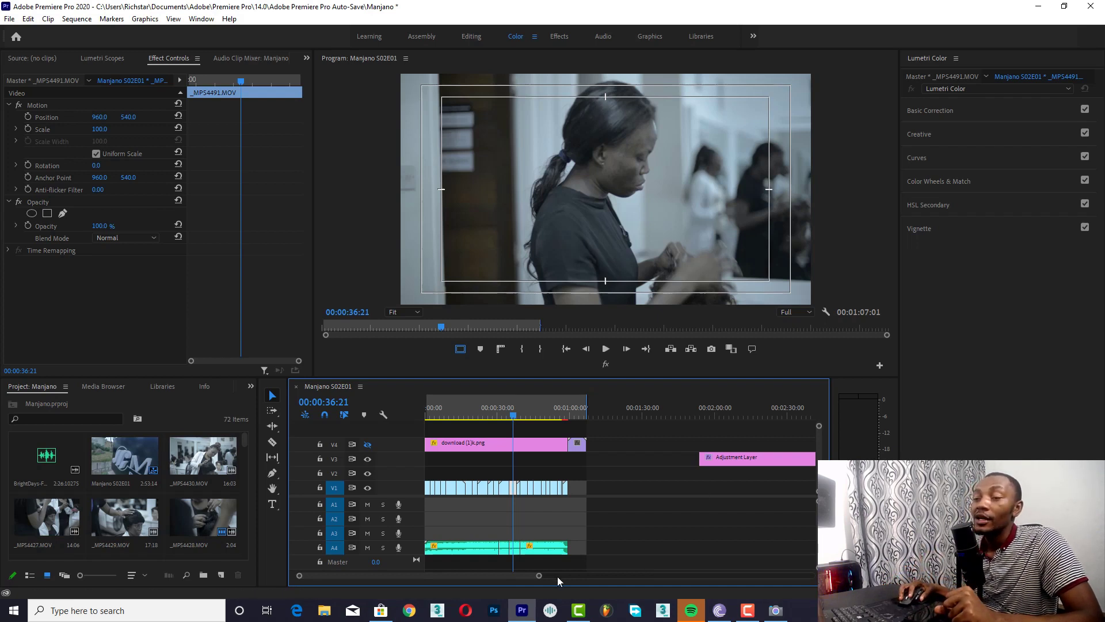
# - Scrub through the Manjano S02E01 sequence to review the ungraded clips, ending on the smiling woman's close-up at 00:00:58:12
pyautogui.moveTo(538, 579); pyautogui.dragTo(460, 577)
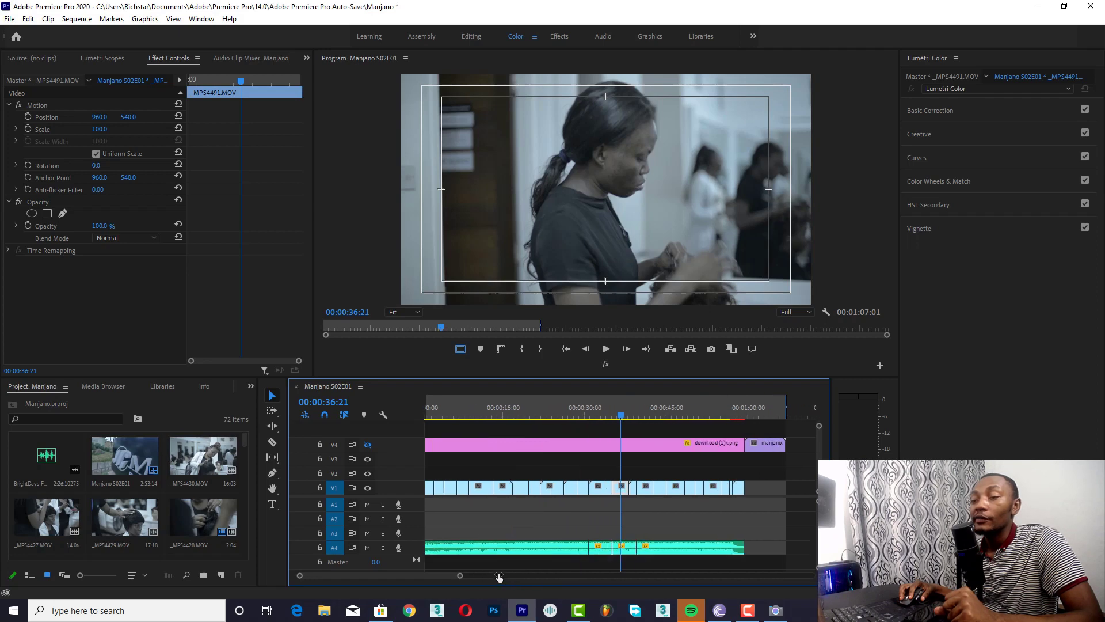
pyautogui.moveTo(623, 416); pyautogui.dragTo(682, 429)
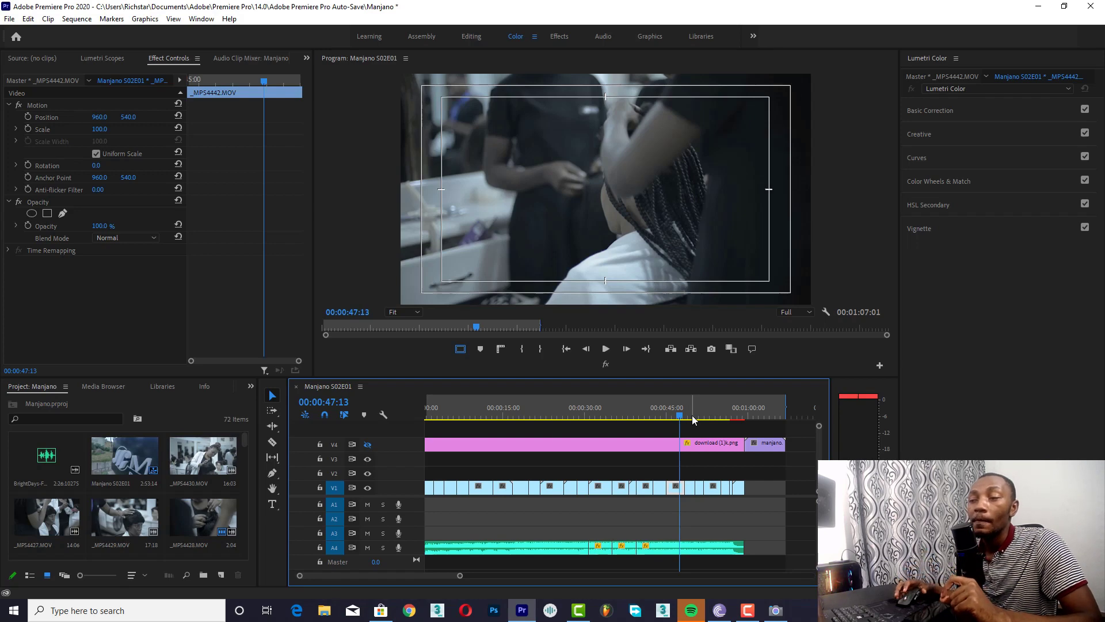
pyautogui.moveTo(683, 419); pyautogui.dragTo(562, 420)
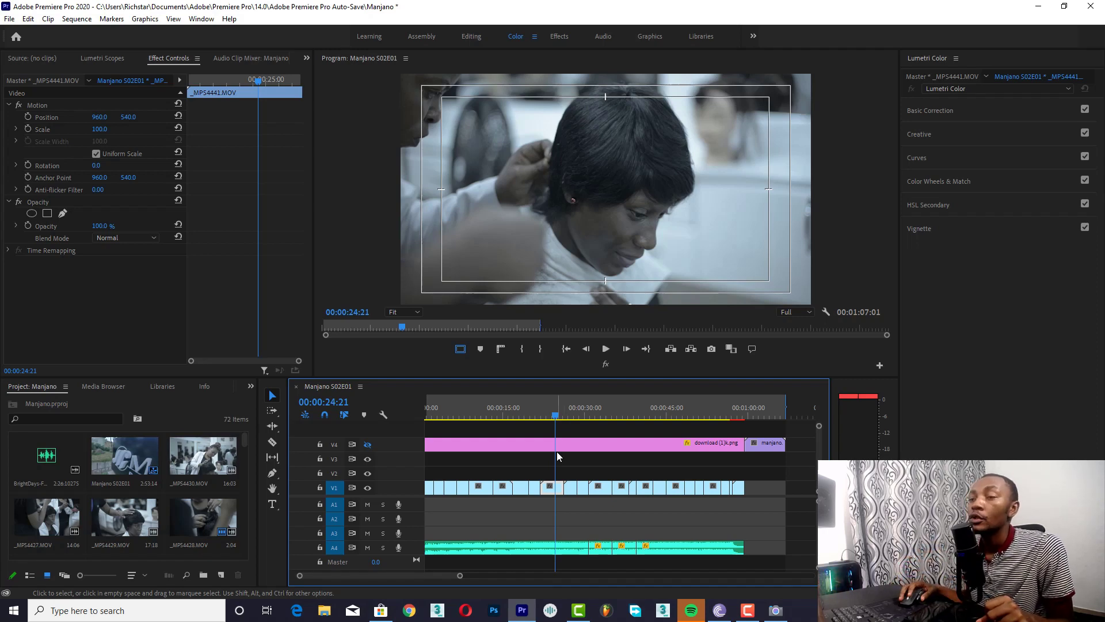
pyautogui.click(572, 416)
pyautogui.moveTo(575, 418); pyautogui.dragTo(645, 419)
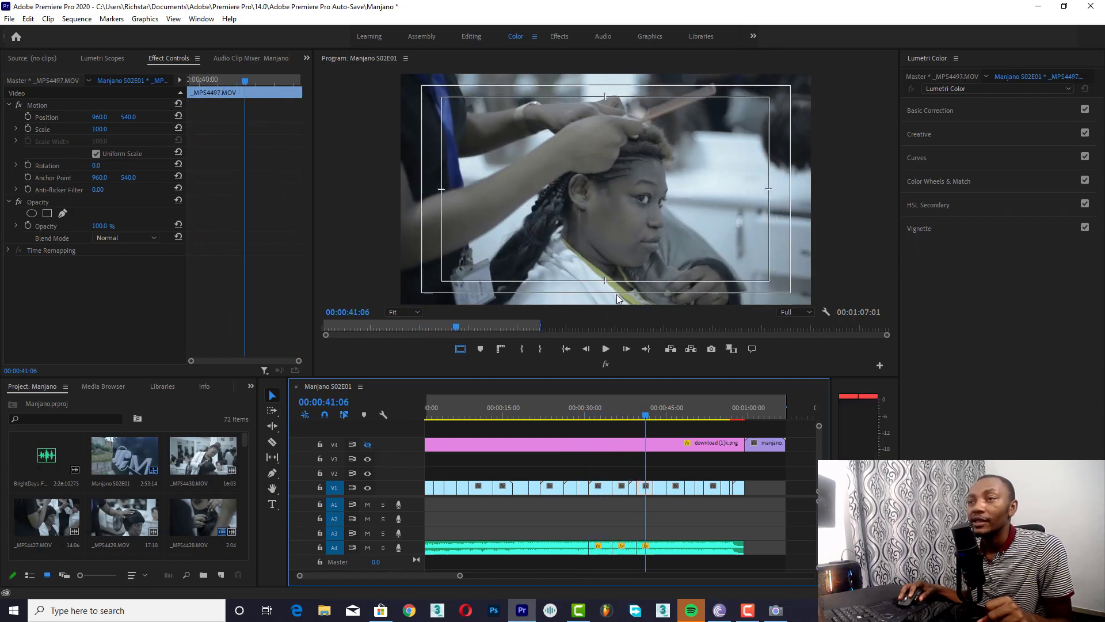
pyautogui.click(669, 417)
pyautogui.moveTo(671, 422); pyautogui.dragTo(738, 429)
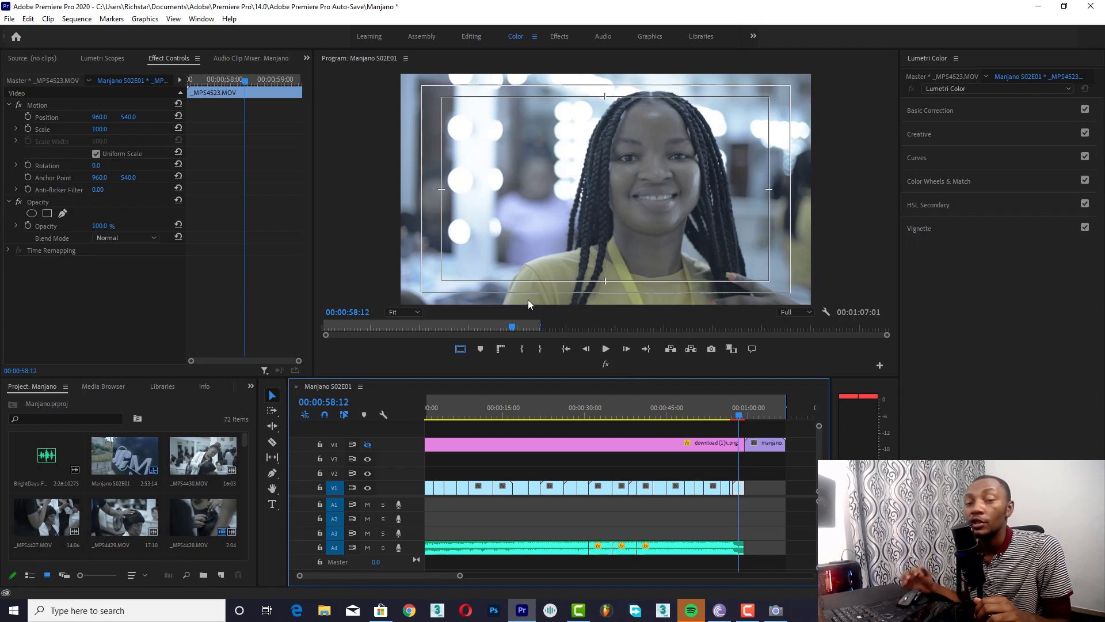
# - Create an adjustment layer and place it on track V2 so it covers all the V1 clips from the sequence start
pyautogui.click(221, 574)
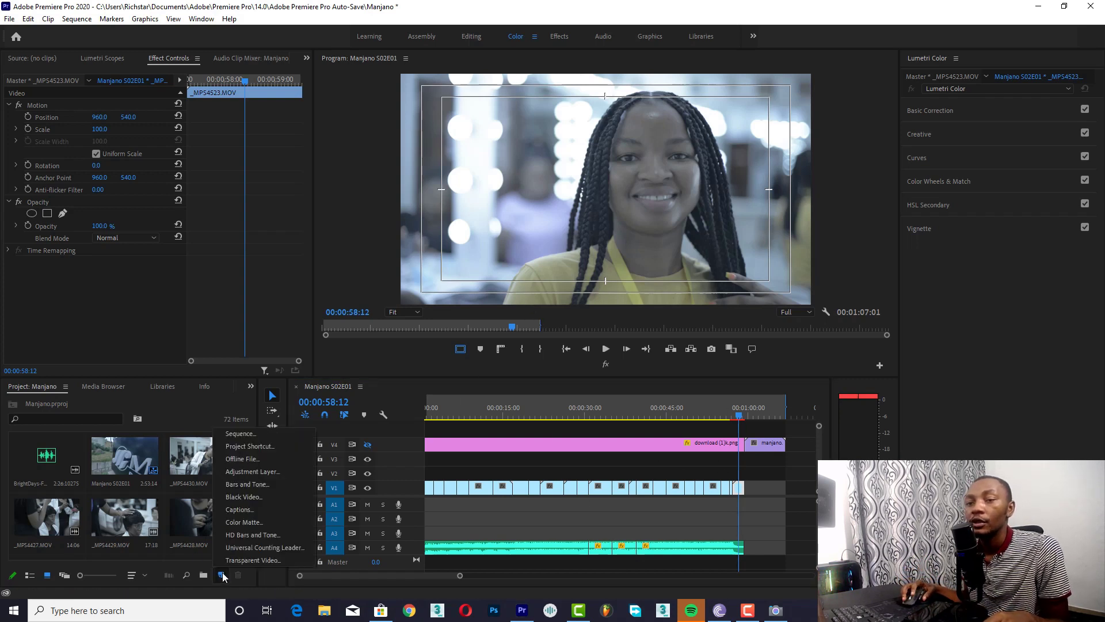
pyautogui.click(261, 472)
pyautogui.click(564, 347)
pyautogui.moveTo(50, 536); pyautogui.dragTo(378, 473)
pyautogui.moveTo(459, 575); pyautogui.dragTo(614, 576)
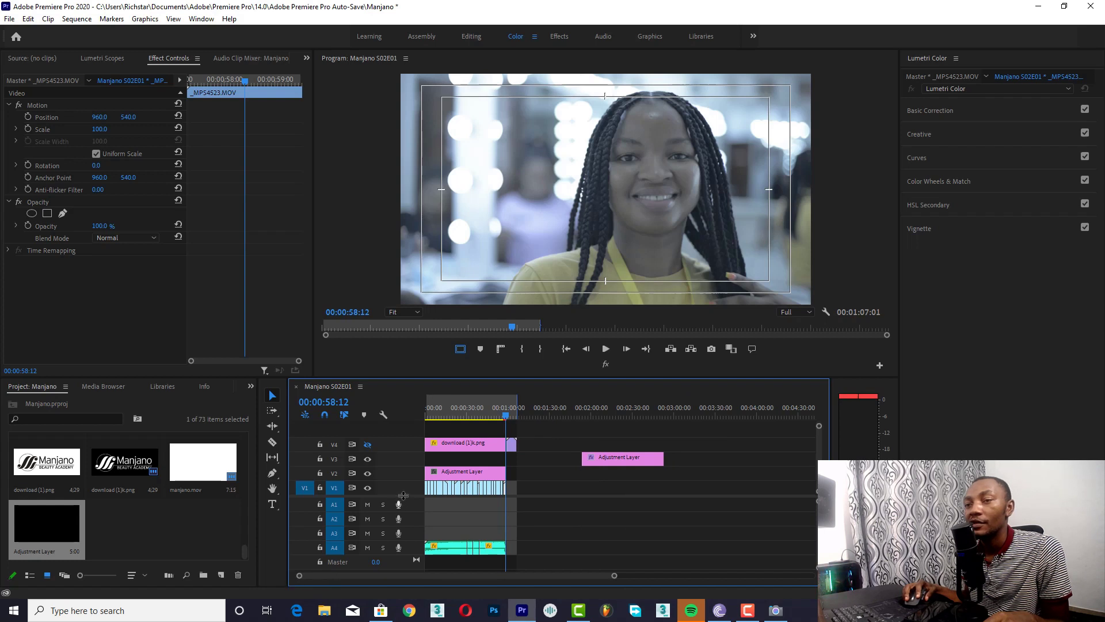
pyautogui.click(427, 472)
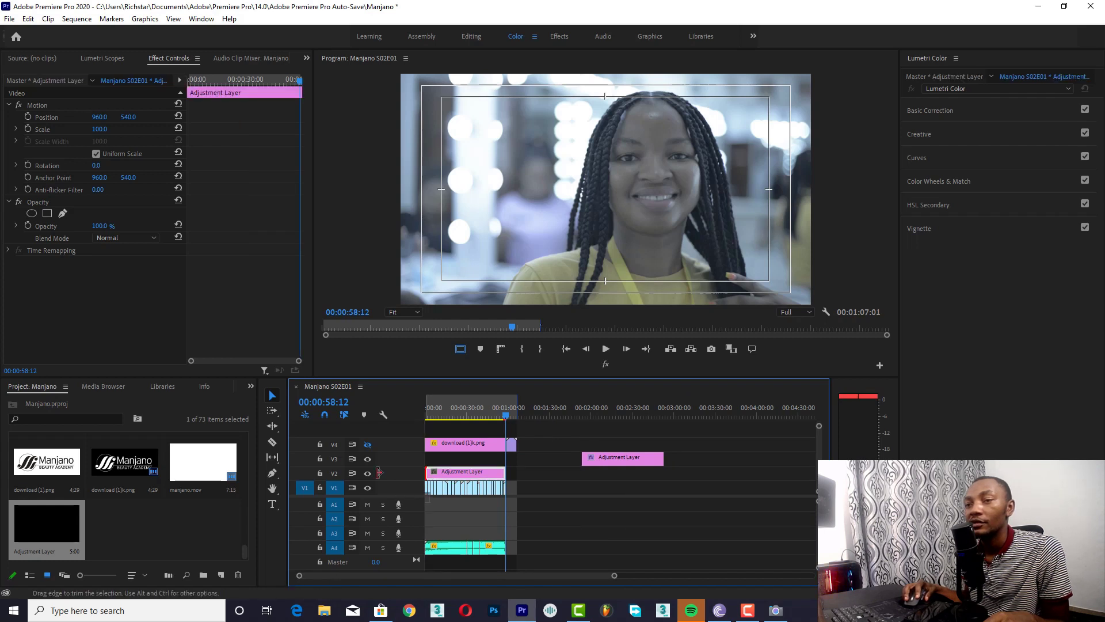
# - Enlarge the Program monitor preview and show the Effects panel in place of the project bin
pyautogui.moveTo(614, 576); pyautogui.dragTo(531, 570)
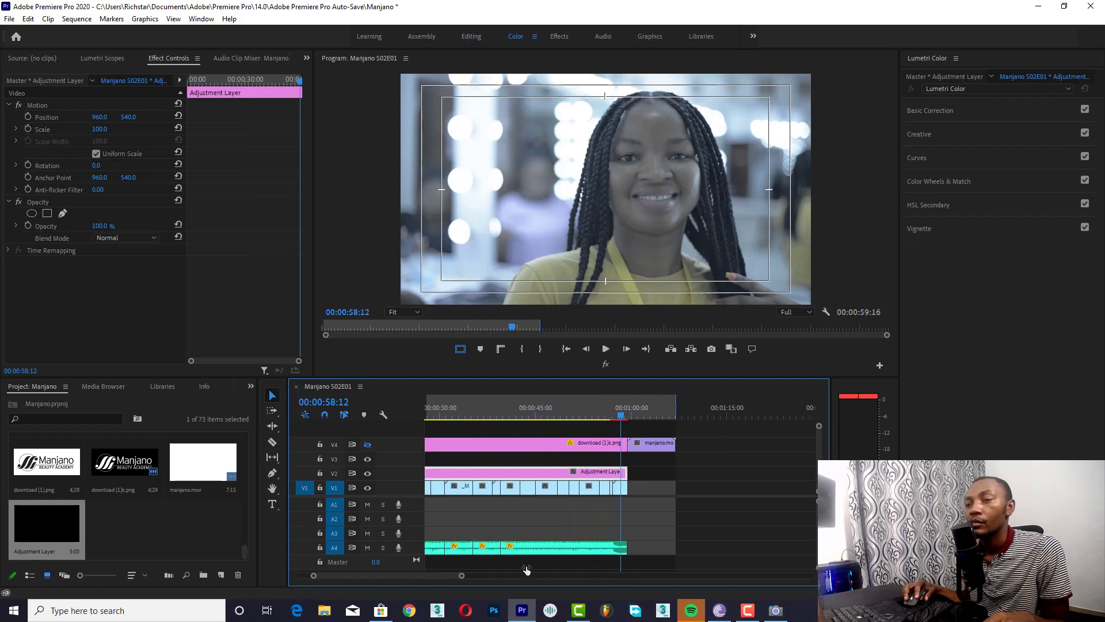
pyautogui.press('=')
pyautogui.press('=')
pyautogui.press('=')
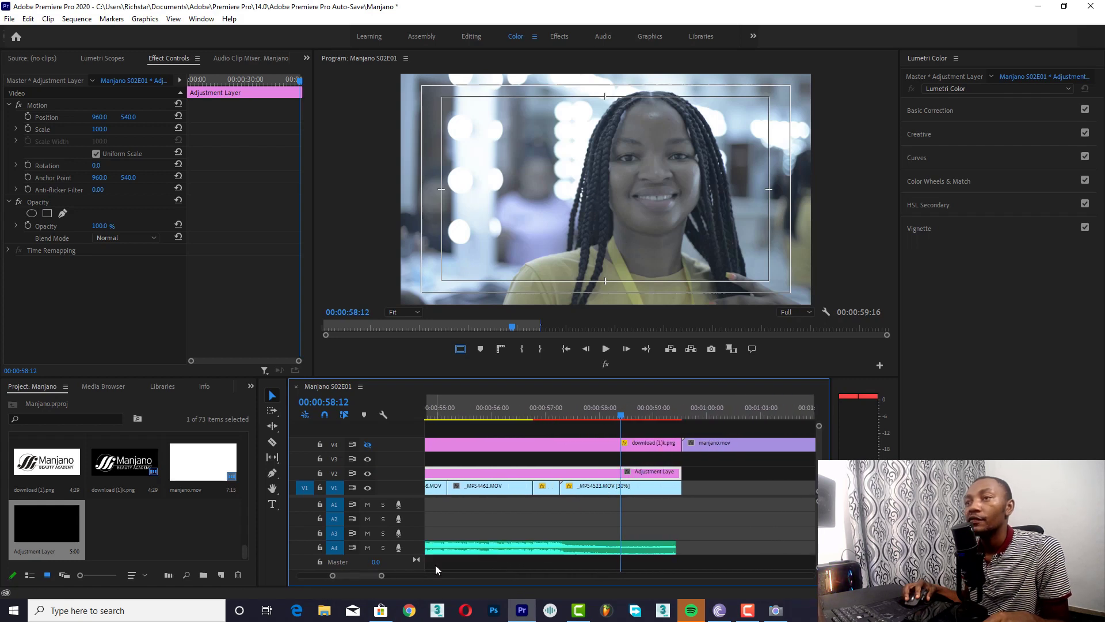
pyautogui.moveTo(583, 378); pyautogui.dragTo(581, 410)
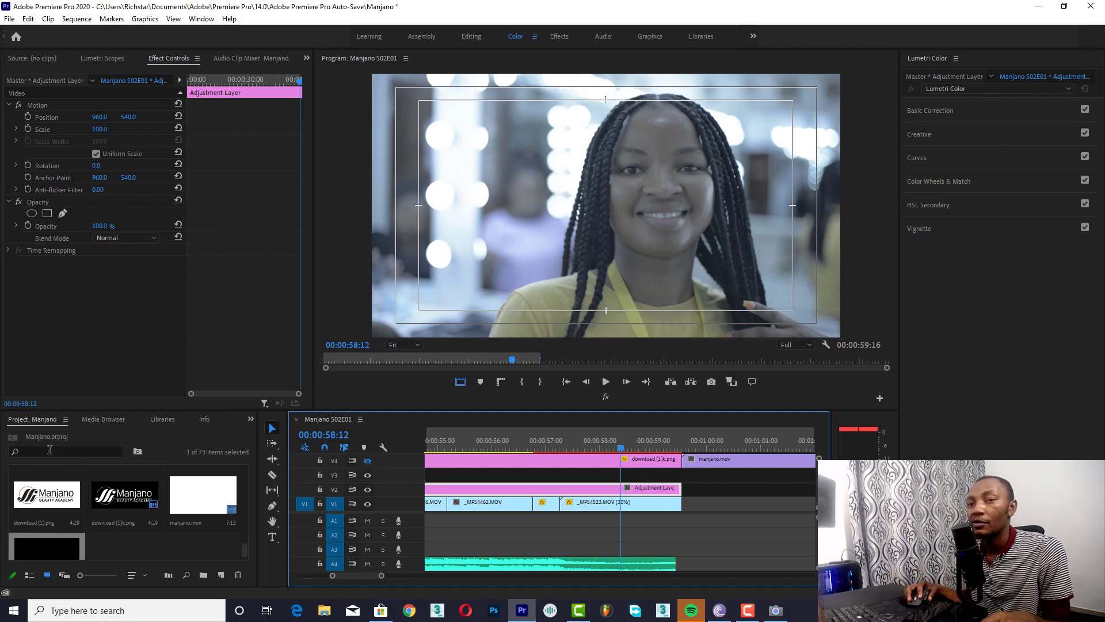
pyautogui.click(251, 419)
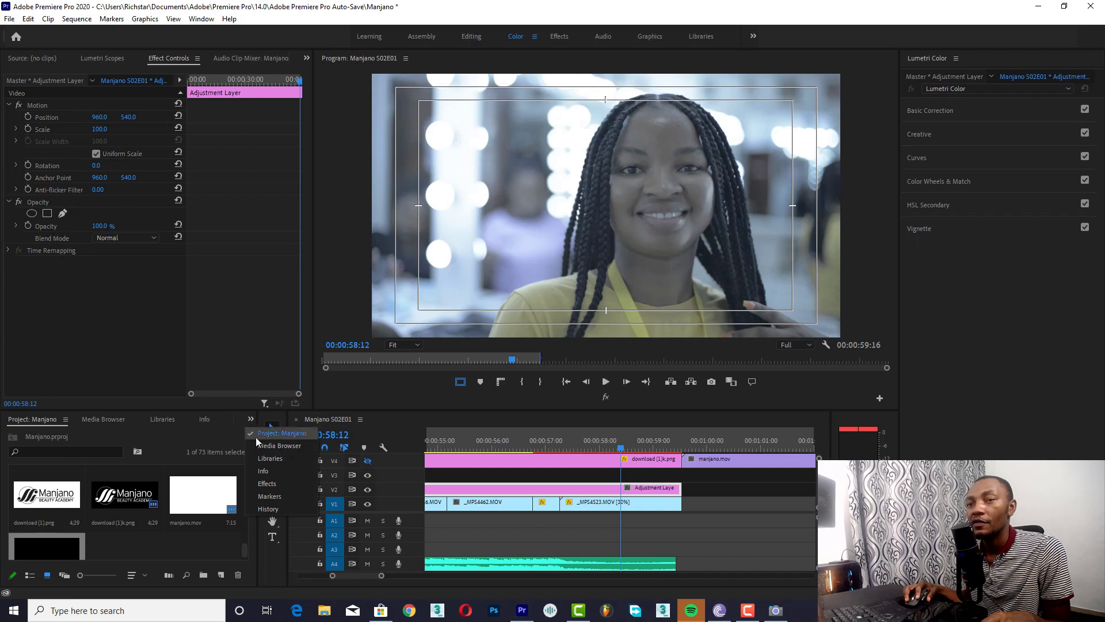
pyautogui.click(267, 483)
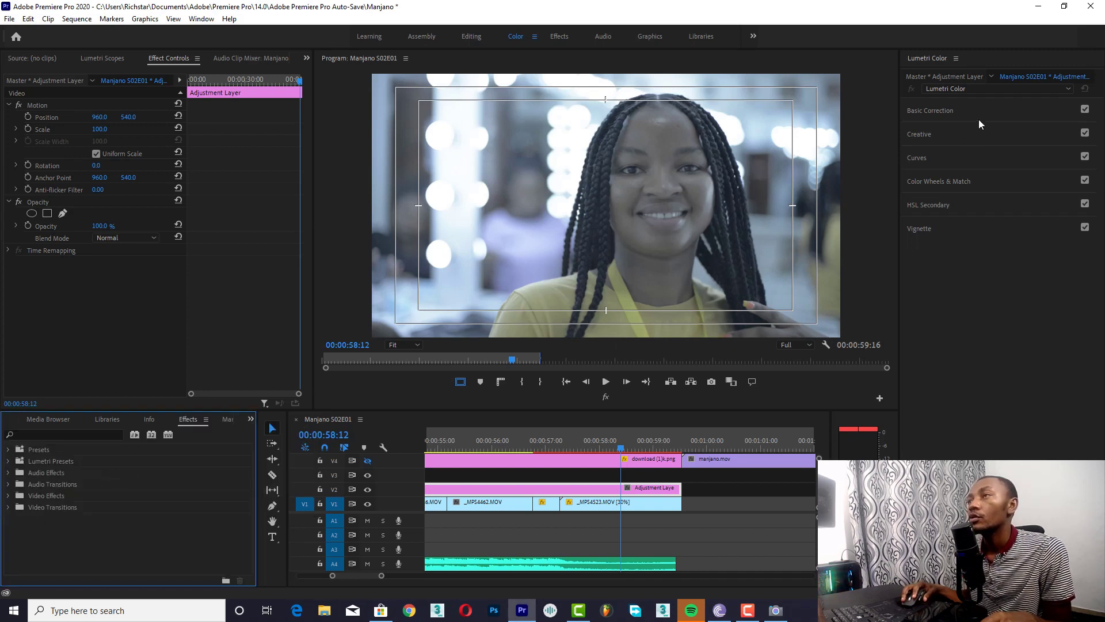
# - Set Exposure to 1.0 and Contrast to 45 in the adjustment layer's Lumetri Basic Correction
pyautogui.click(945, 109)
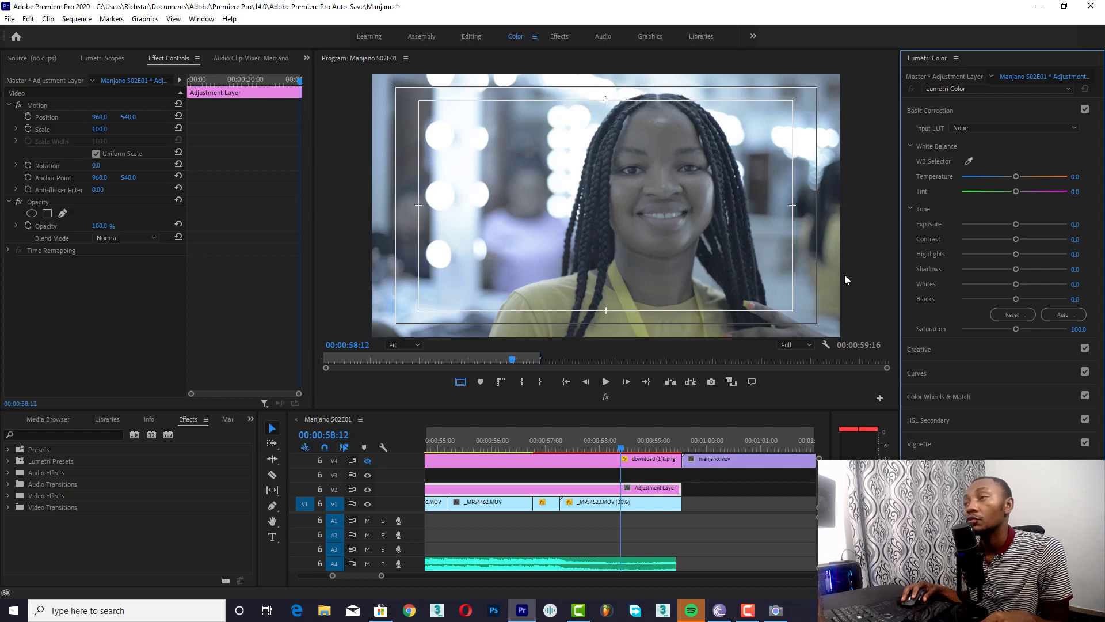
pyautogui.moveTo(1017, 226); pyautogui.dragTo(1025, 227)
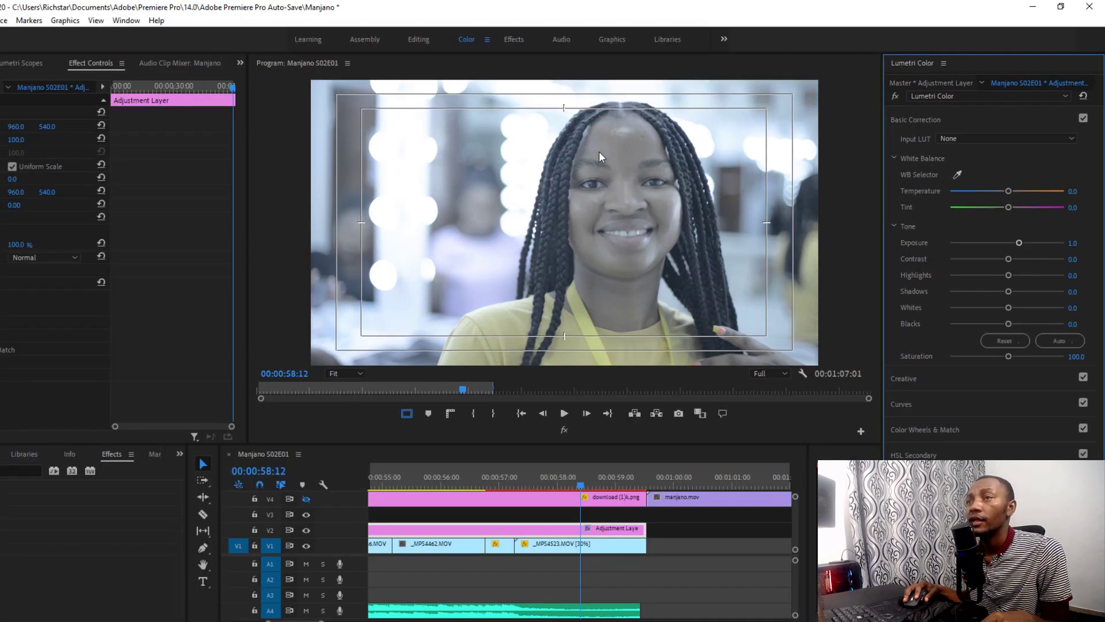
pyautogui.moveTo(1009, 259); pyautogui.dragTo(1032, 267)
pyautogui.click(1009, 259)
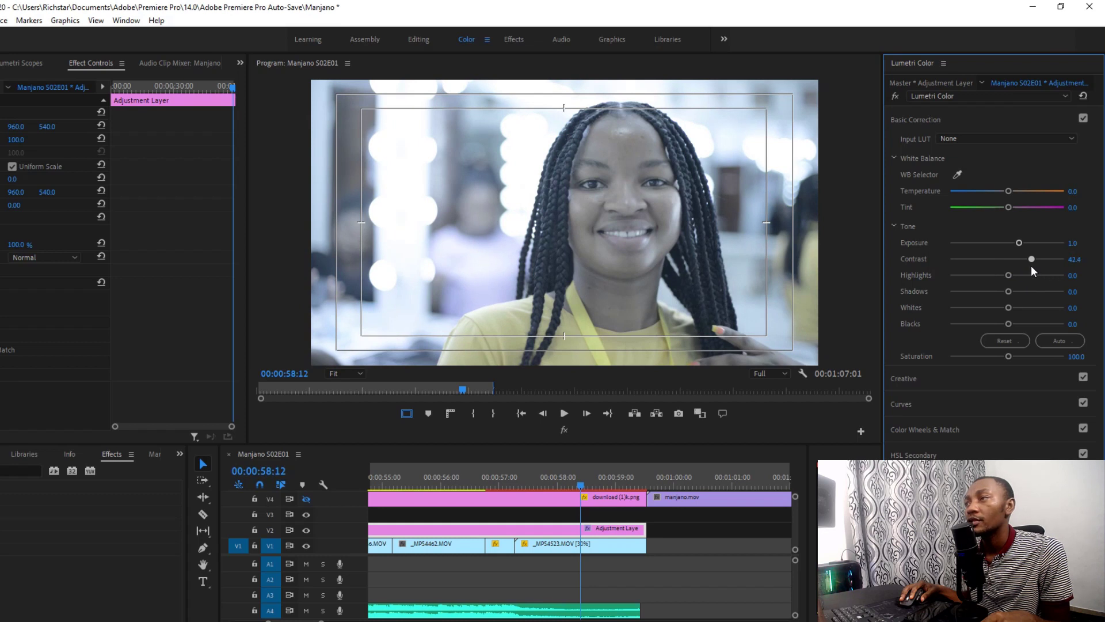
pyautogui.click(1074, 259)
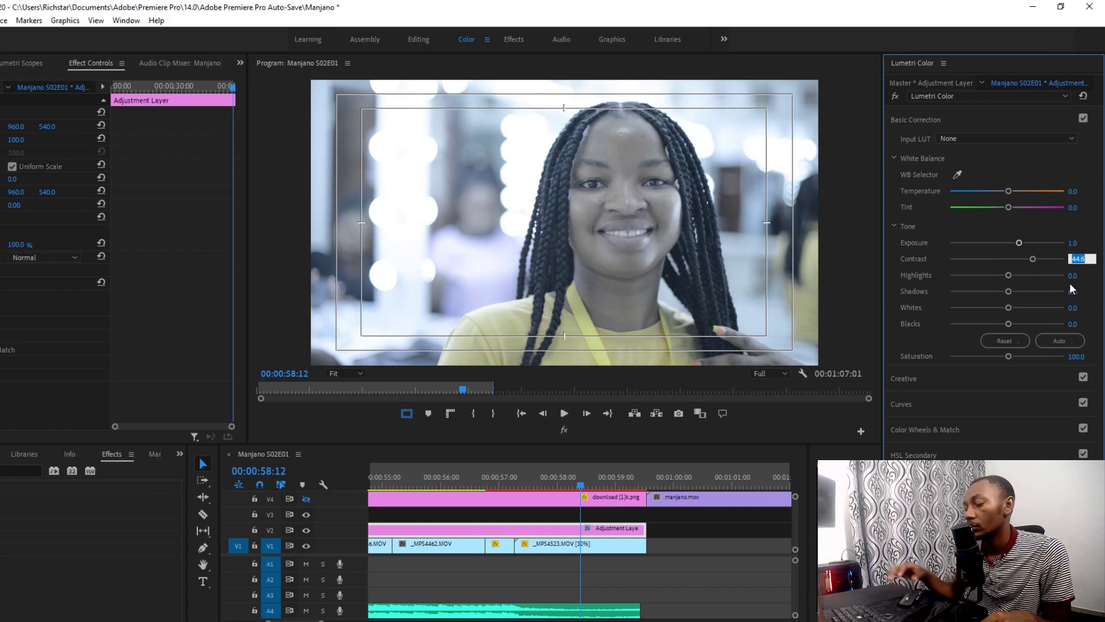
pyautogui.write('45')
pyautogui.press('Return')
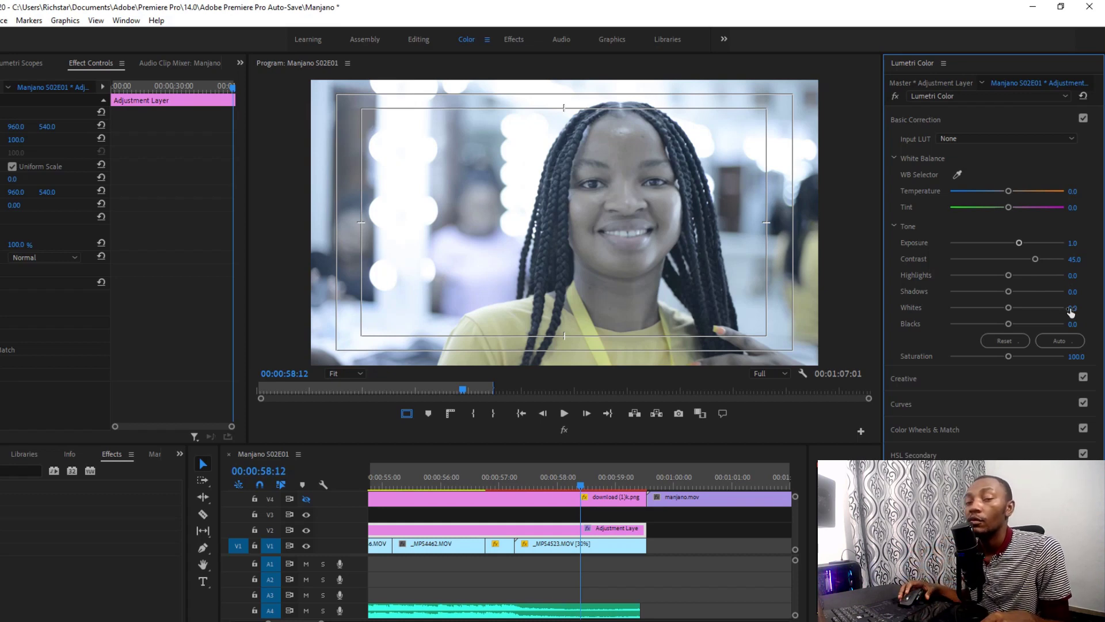
# - Adjust the Basic Correction tones to Highlights -41.3, Shadows -43.5, Whites 31.5 and Exposure 1.5
pyautogui.moveTo(1009, 275); pyautogui.dragTo(983, 294)
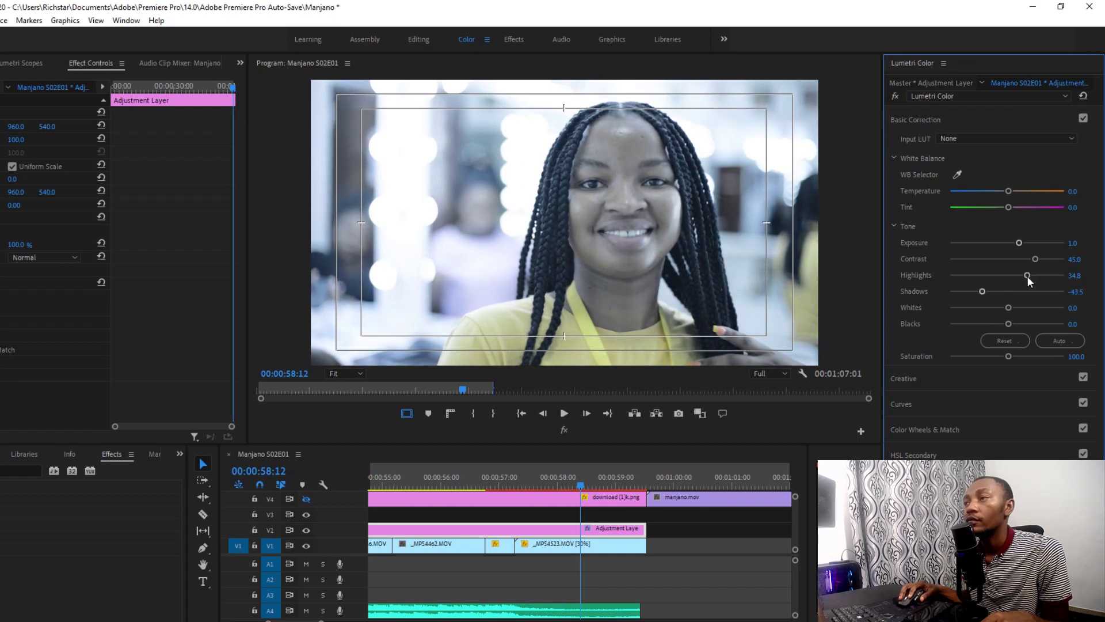
pyautogui.moveTo(1008, 307); pyautogui.dragTo(982, 281)
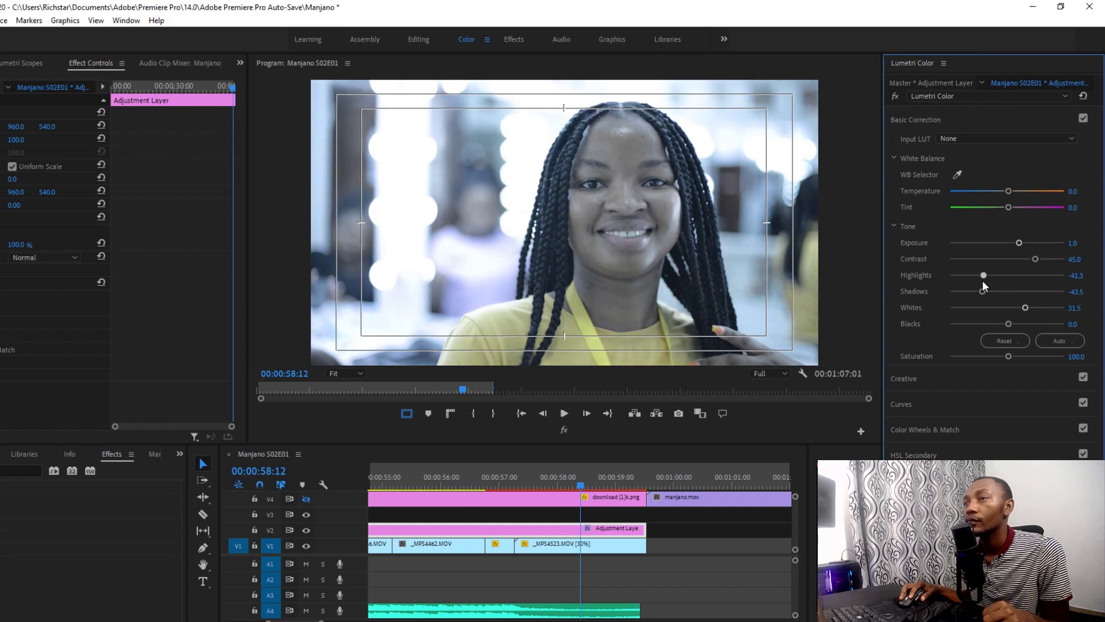
pyautogui.moveTo(1018, 244); pyautogui.dragTo(1022, 245)
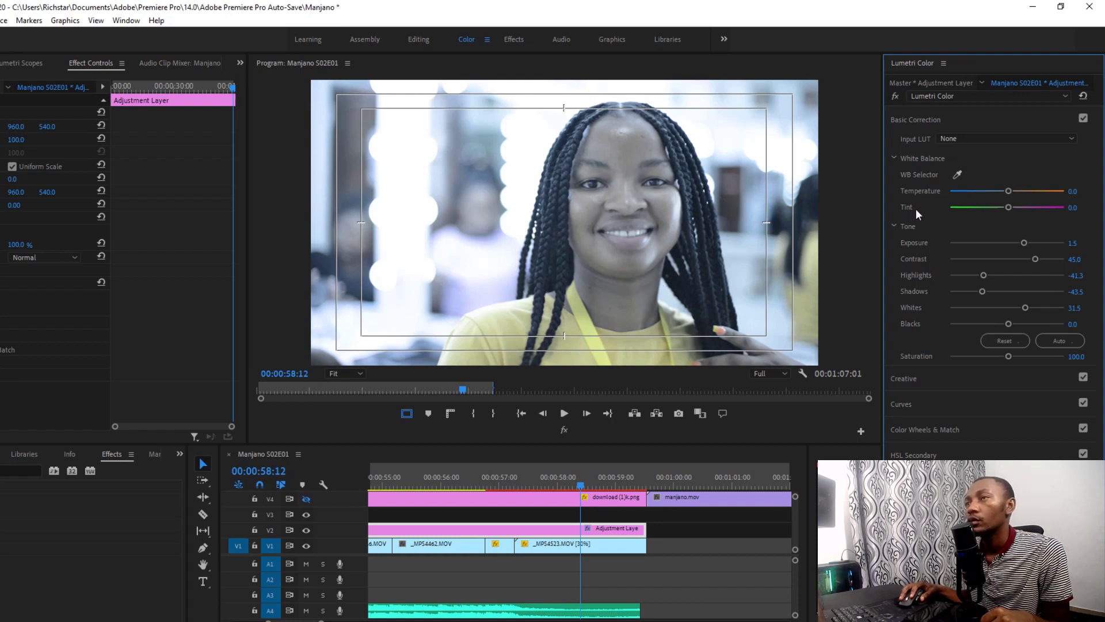
# - Warm the white balance Temperature to 7 and raise the Basic Correction Saturation to 150
pyautogui.moveTo(1008, 192); pyautogui.dragTo(1011, 191)
pyautogui.click(1072, 191)
pyautogui.write('7')
pyautogui.press('Return')
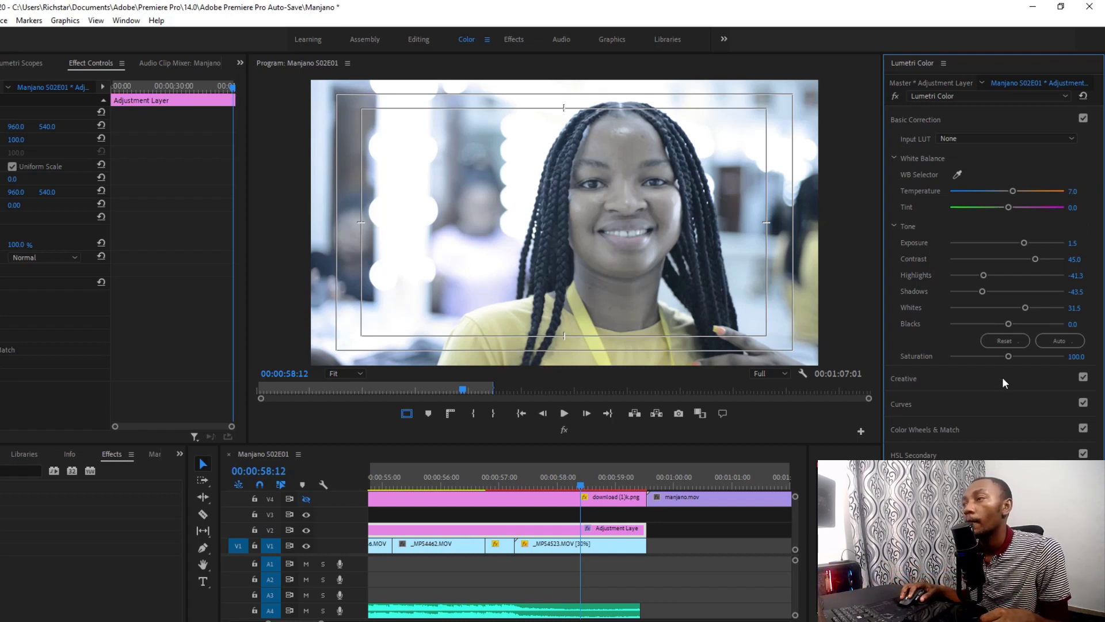
pyautogui.moveTo(1008, 355); pyautogui.dragTo(1047, 354)
pyautogui.click(1080, 355)
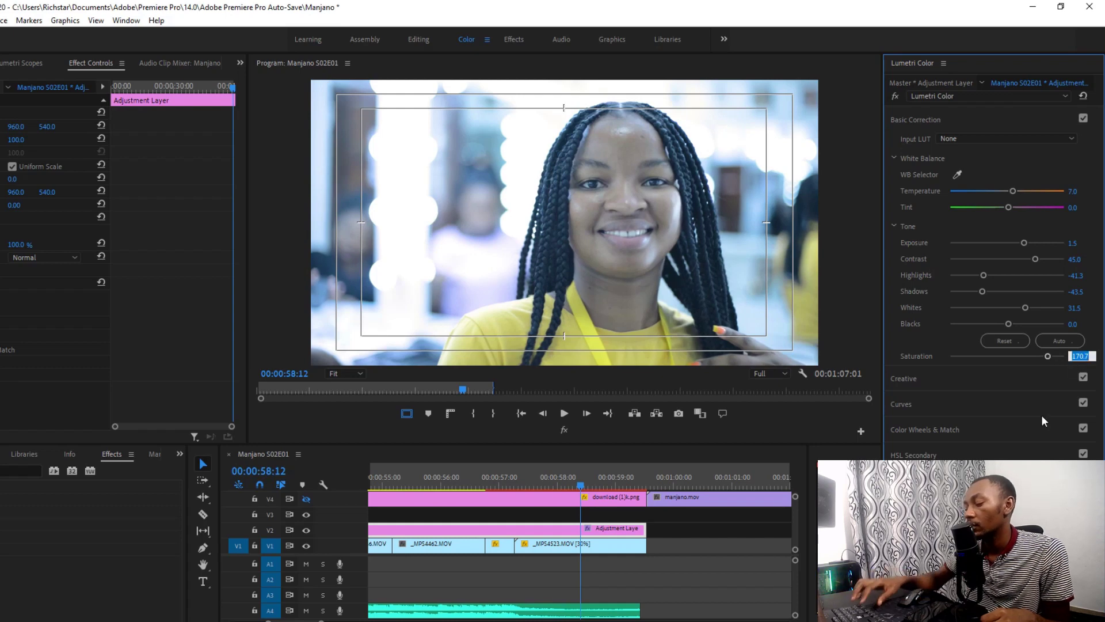
pyautogui.write('150')
pyautogui.press('Return')
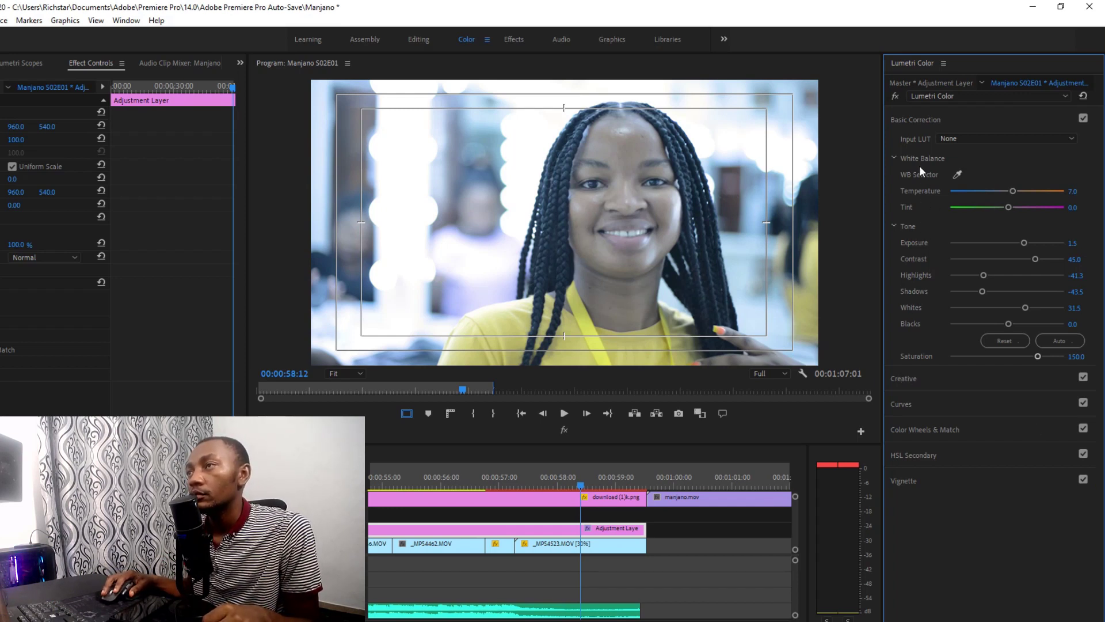
# - Set Saturation to 160 in the Lumetri Creative adjustments
pyautogui.click(904, 378)
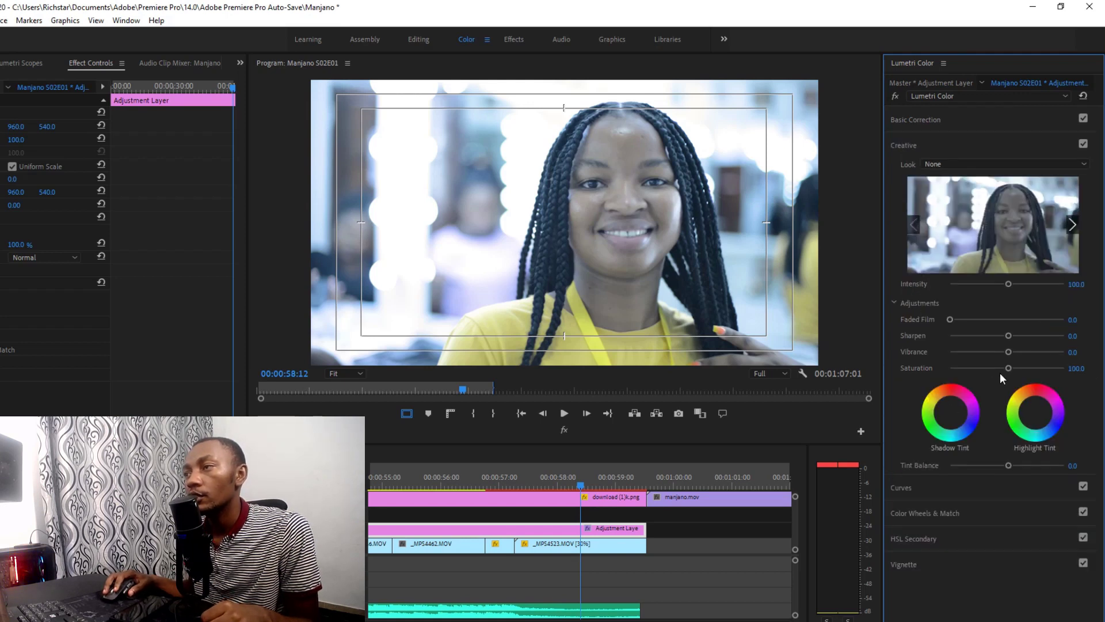
pyautogui.moveTo(1010, 368); pyautogui.dragTo(1042, 369)
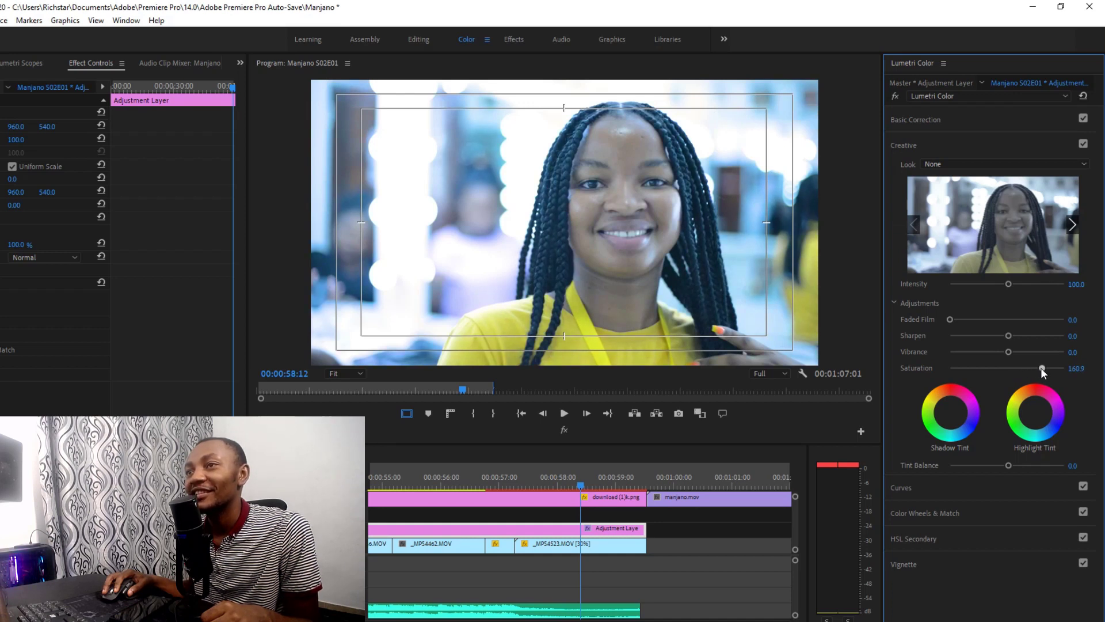
pyautogui.click(1076, 368)
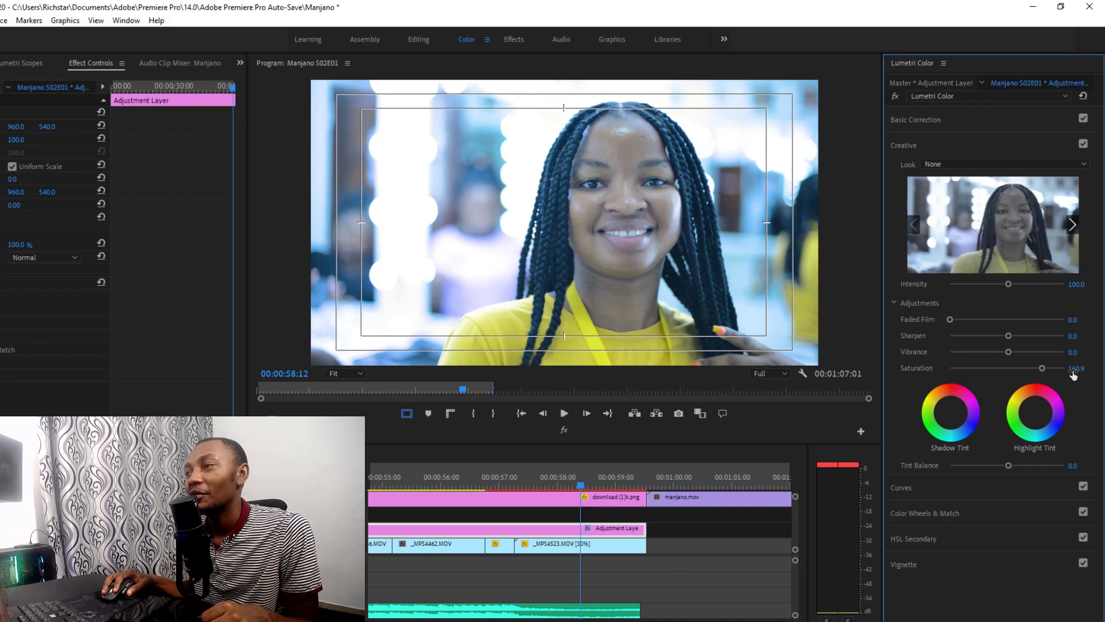
pyautogui.write('160')
pyautogui.press('Return')
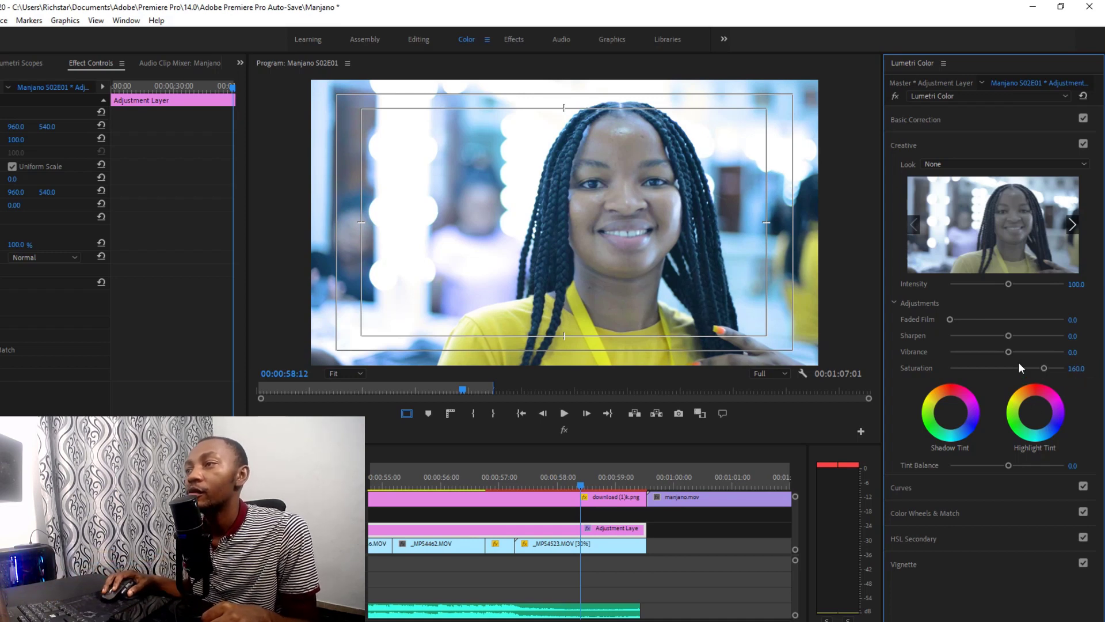
# - Set Vibrance to 50 and Sharpen to 30 in the Creative adjustments
pyautogui.moveTo(1009, 351); pyautogui.dragTo(1031, 365)
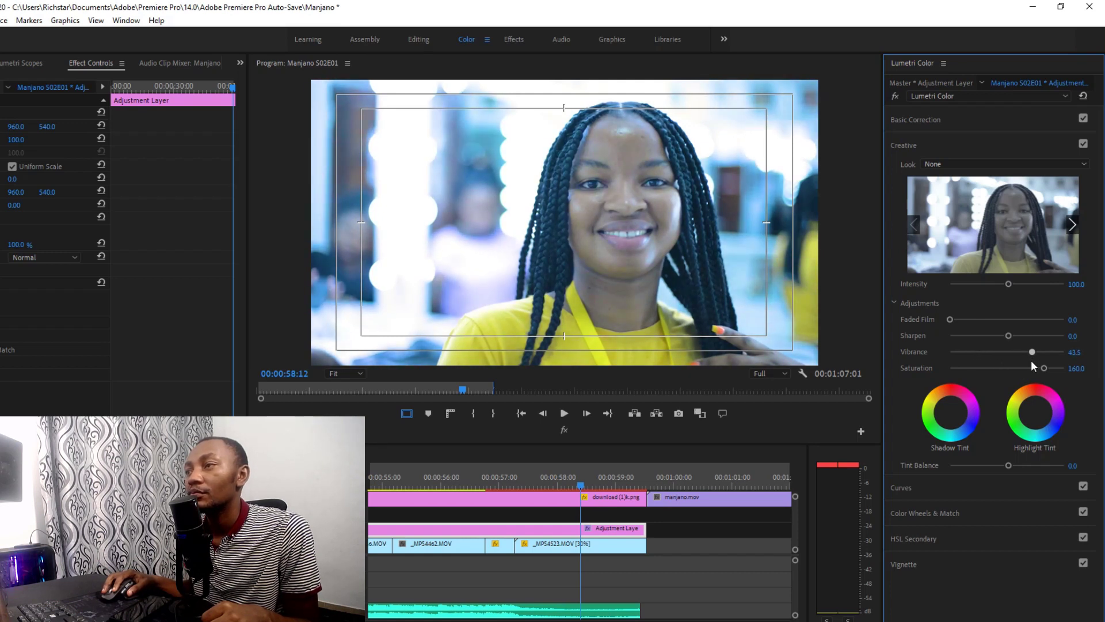
pyautogui.click(1074, 352)
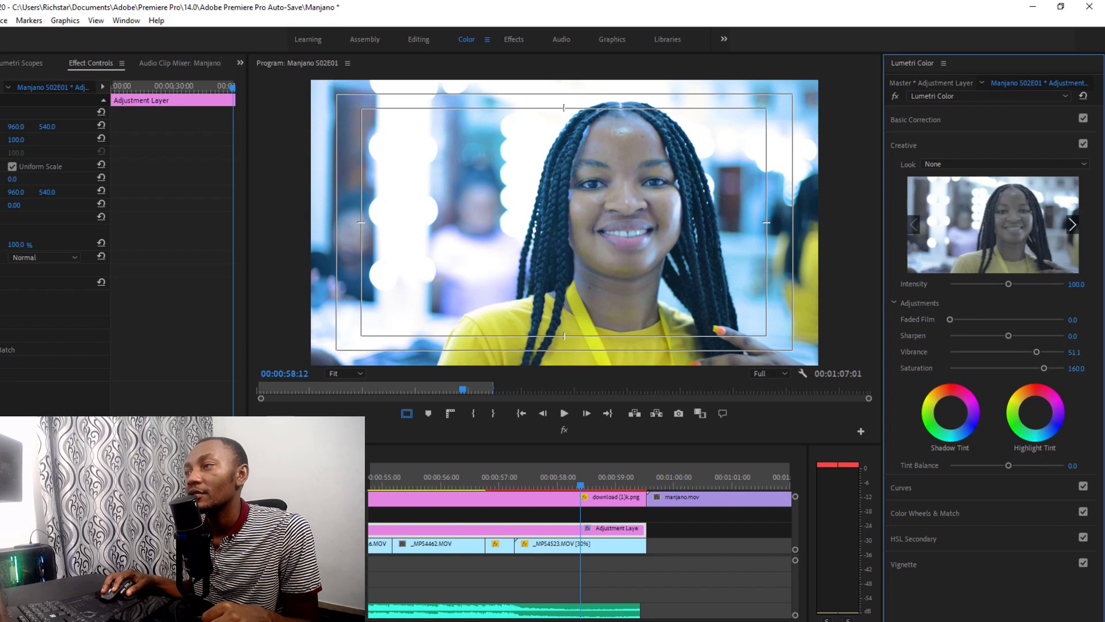
pyautogui.write('50')
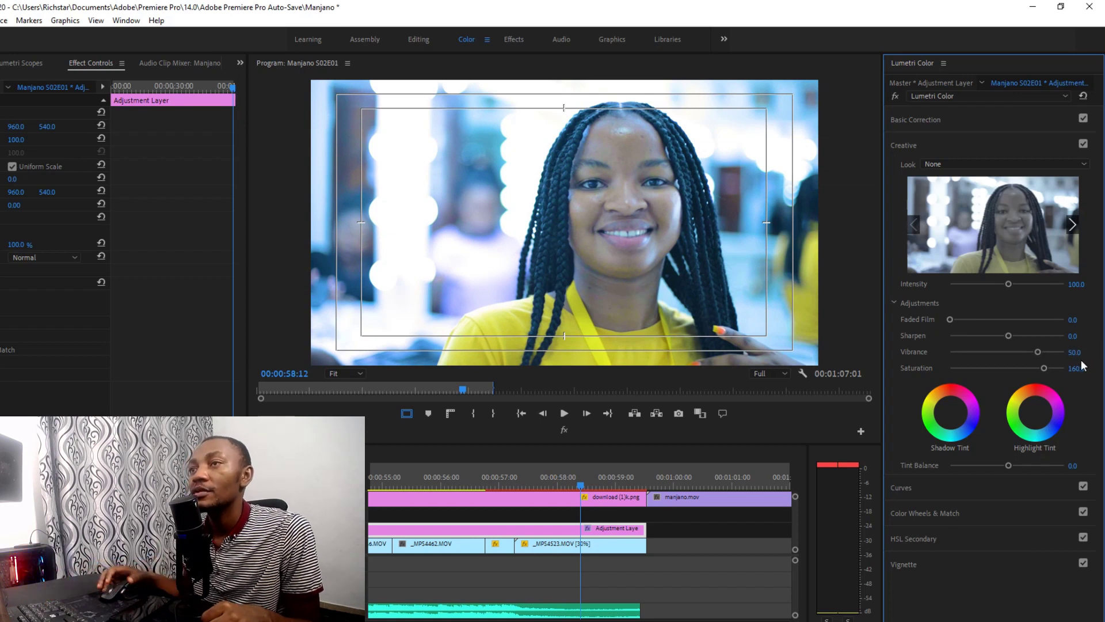
pyautogui.press('Return')
pyautogui.moveTo(1008, 335); pyautogui.dragTo(1025, 338)
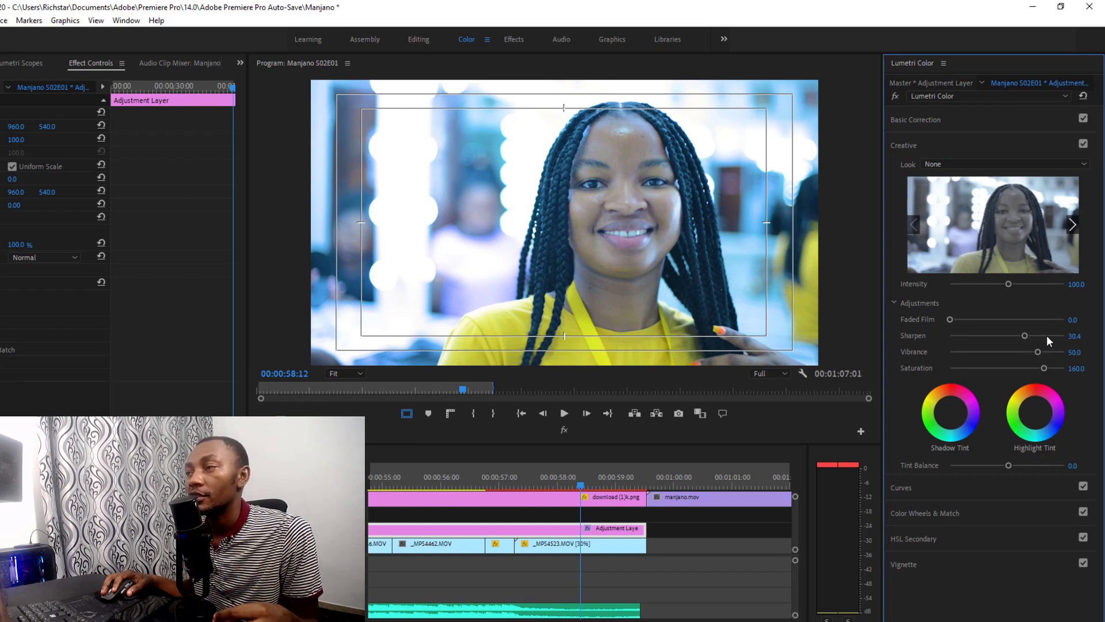
pyautogui.click(1071, 336)
pyautogui.write('30')
pyautogui.press('Return')
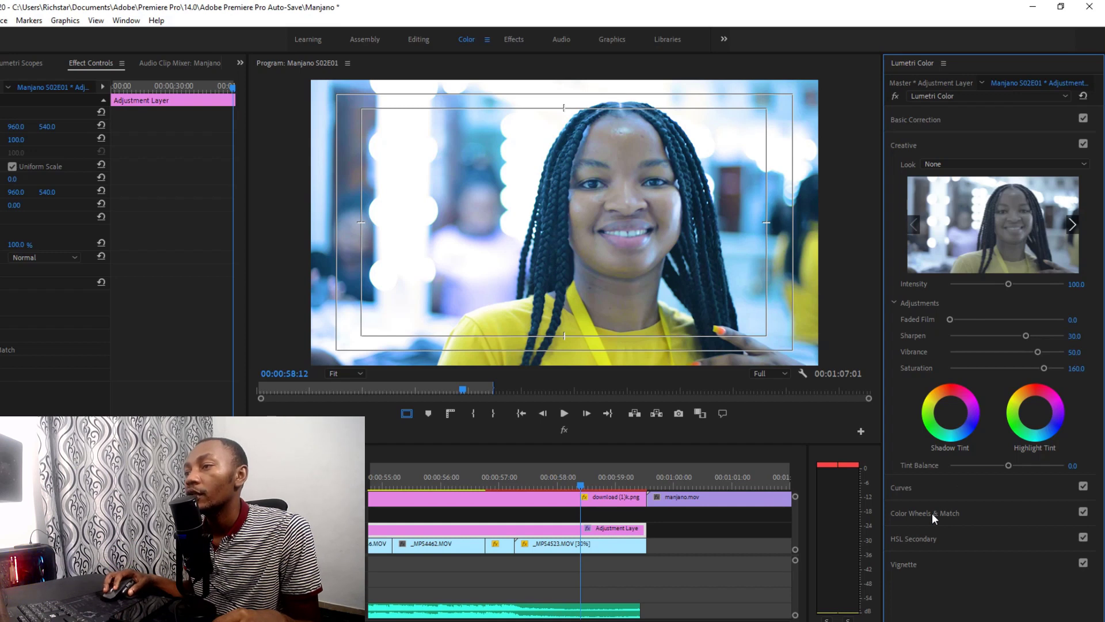
# - Add three control points to the white RGB curve, one each in the shadows, midtones and highlights
pyautogui.click(921, 490)
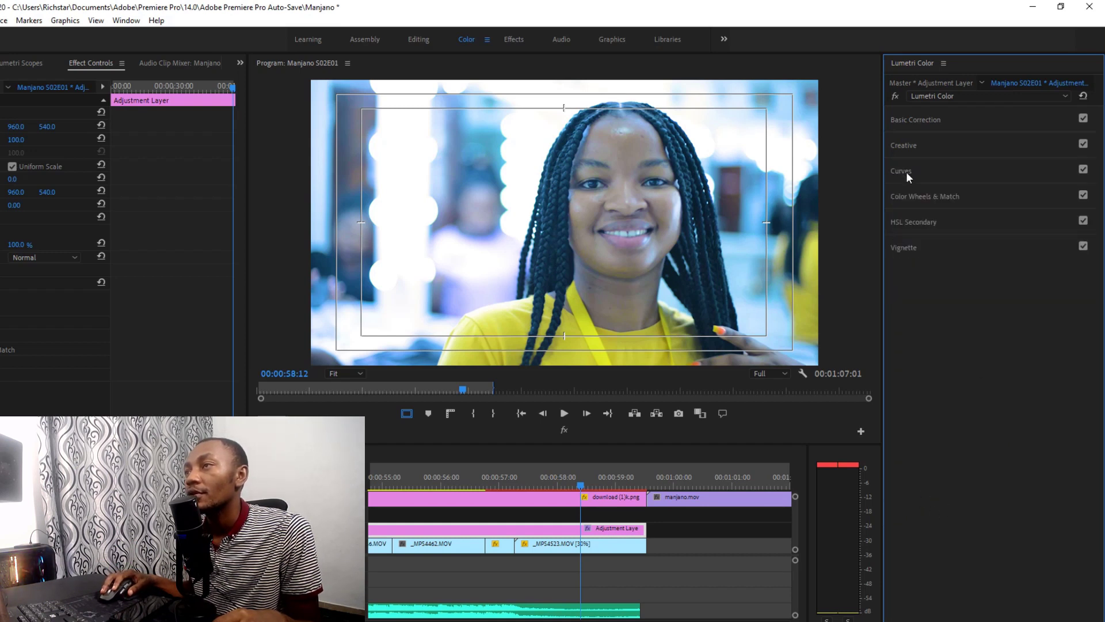
pyautogui.click(893, 193)
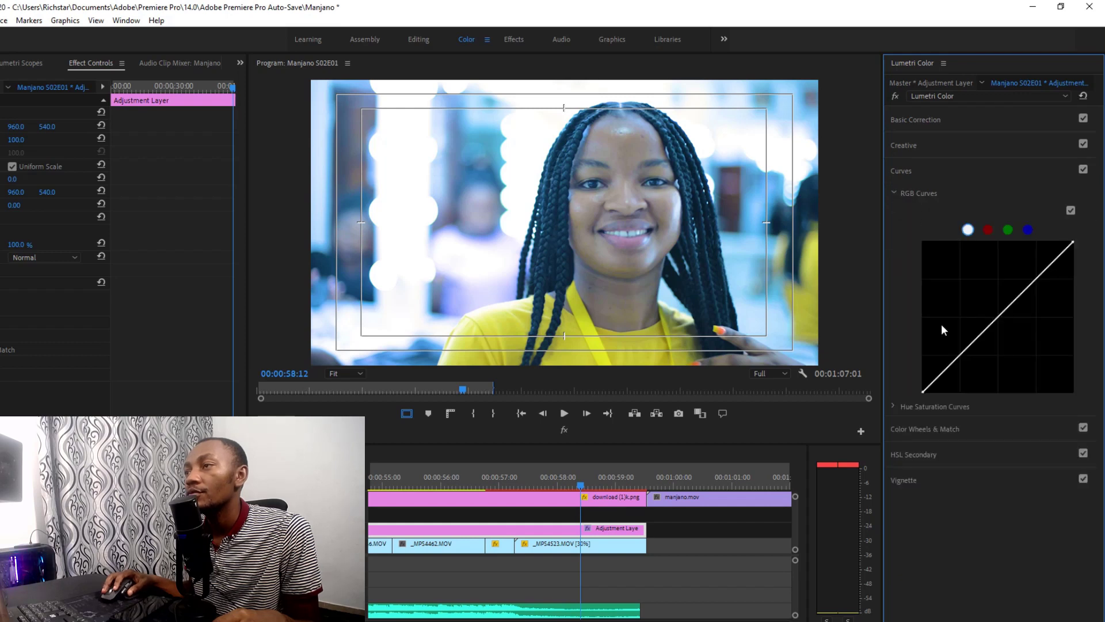
pyautogui.click(960, 356)
pyautogui.click(1000, 316)
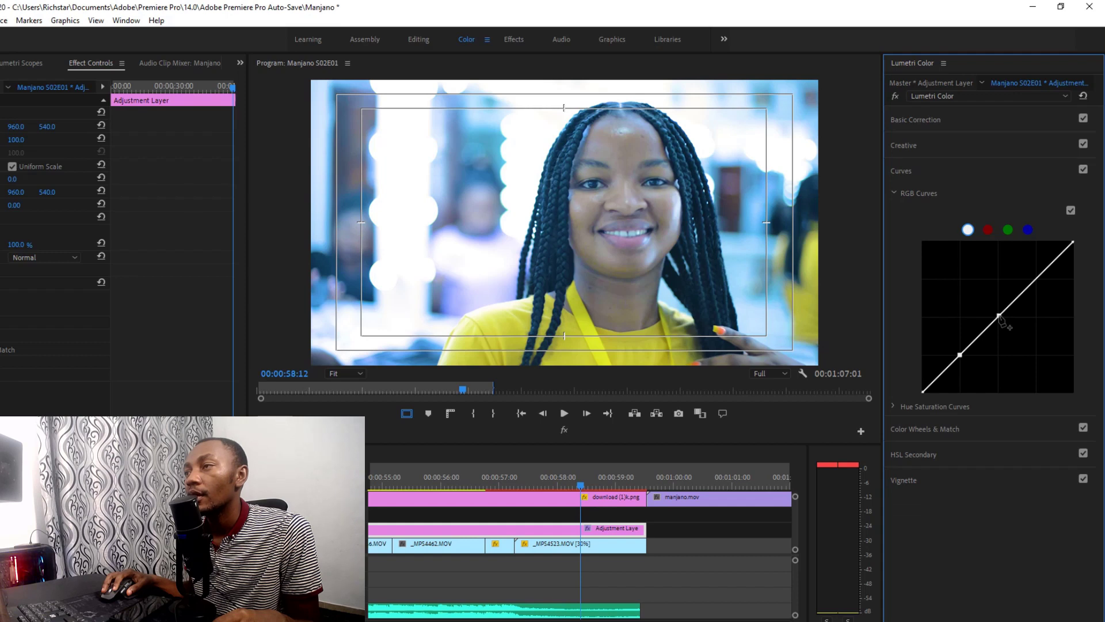
pyautogui.click(1036, 279)
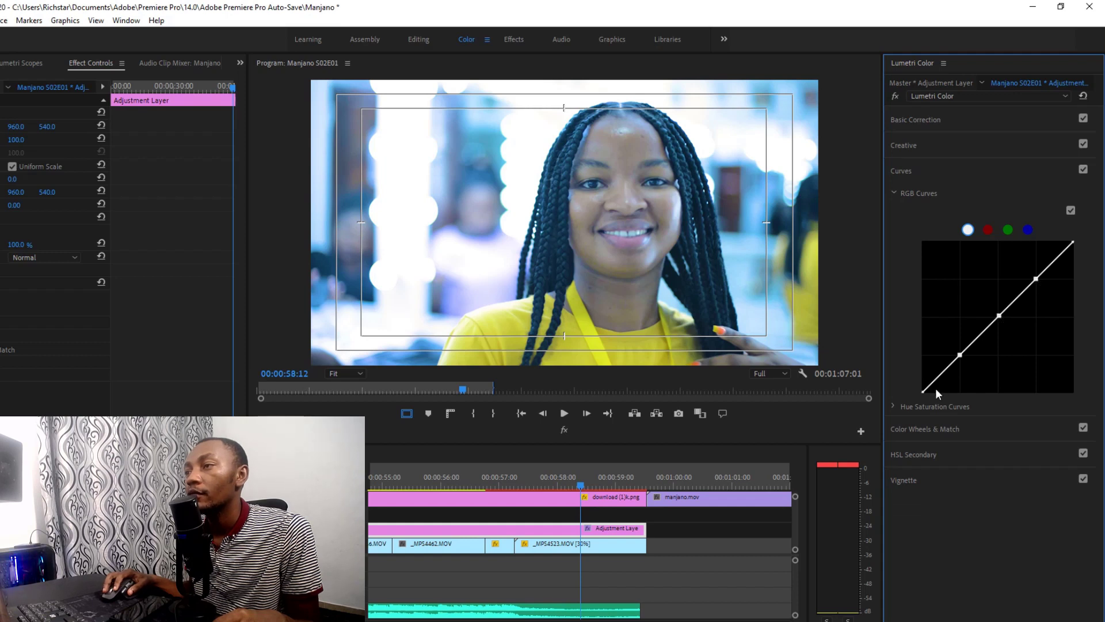
# - Shape the white RGB curve by shifting its black point slightly inward and gently lifting the highlight and midtone points
pyautogui.moveTo(924, 394)
pyautogui.mouseDown()
pyautogui.moveTo(959, 393)
pyautogui.moveTo(924, 395)
pyautogui.moveTo(912, 372)
pyautogui.moveTo(931, 402)
pyautogui.mouseUp()
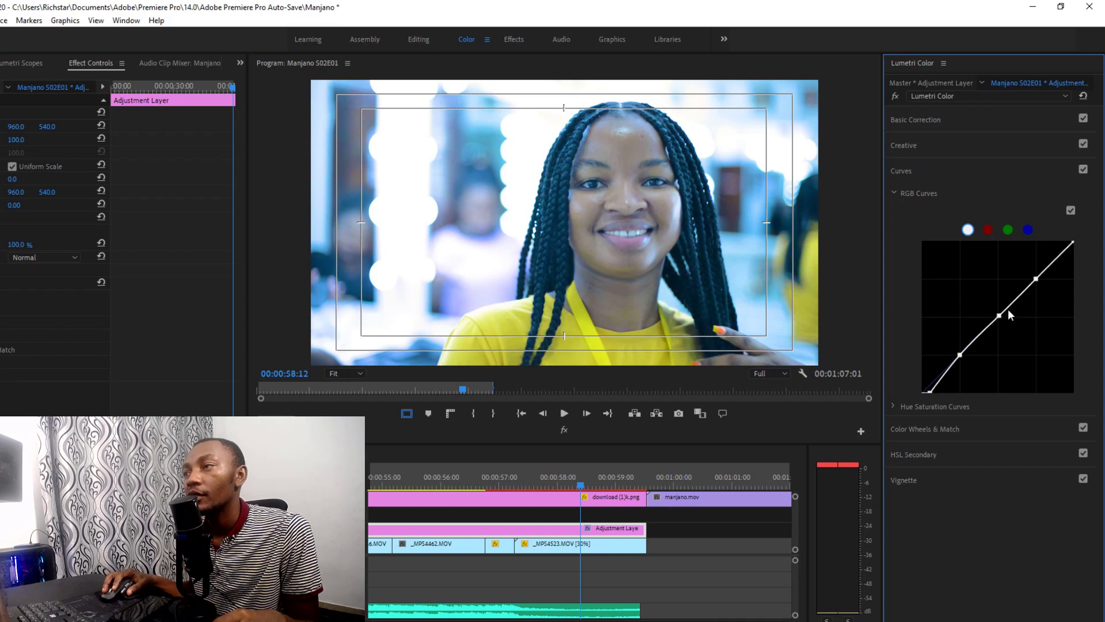
pyautogui.moveTo(1036, 281)
pyautogui.mouseDown()
pyautogui.moveTo(1031, 266)
pyautogui.moveTo(1031, 279)
pyautogui.mouseUp()
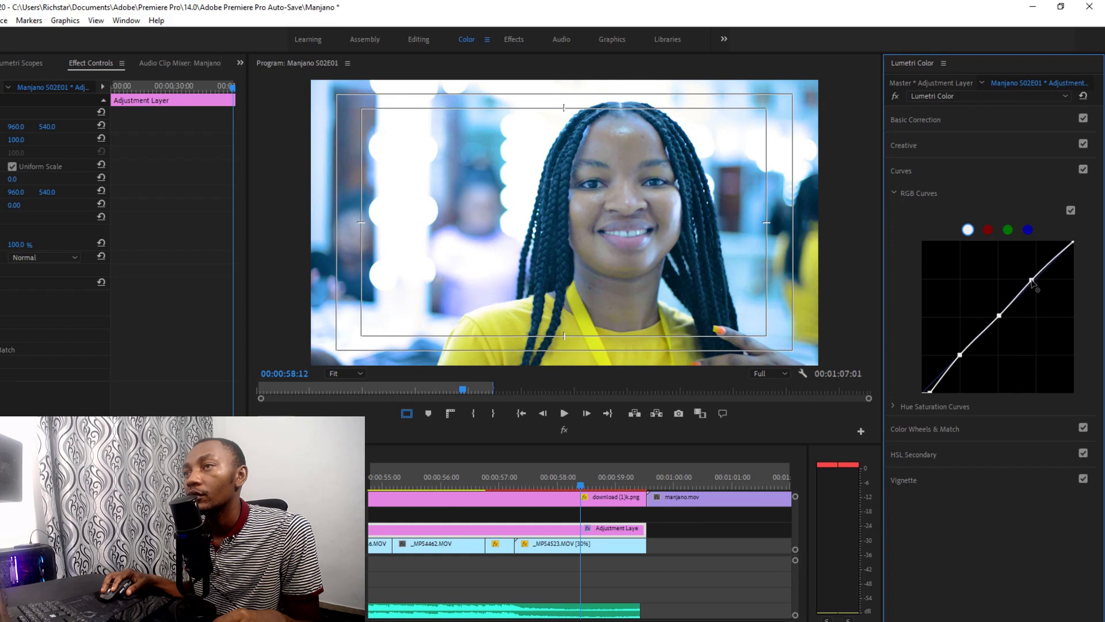
pyautogui.moveTo(1001, 319); pyautogui.dragTo(998, 317)
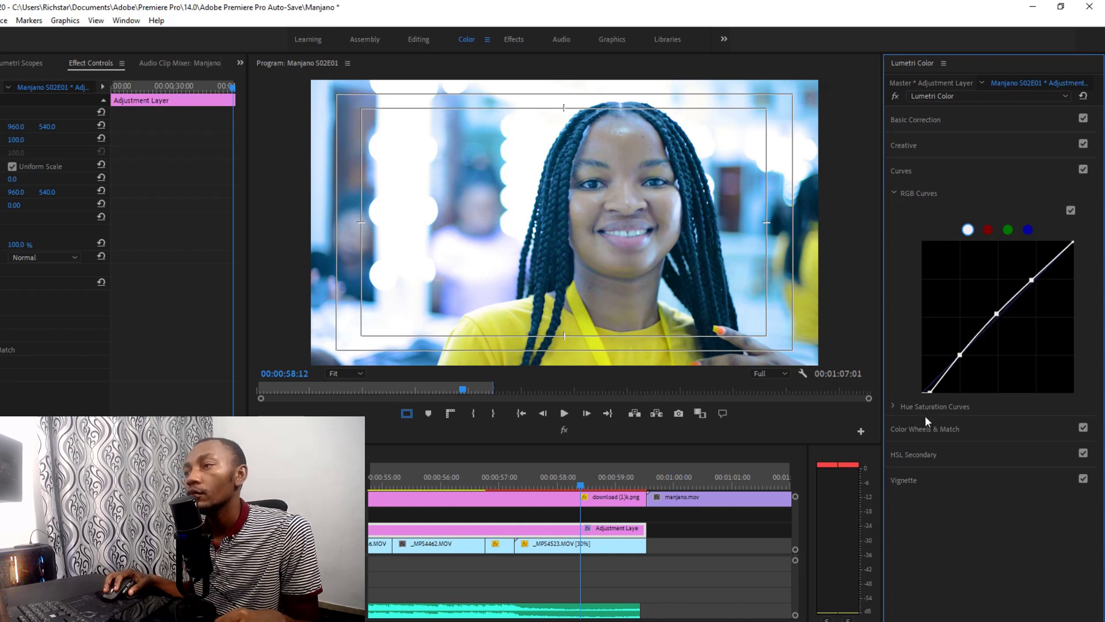
# - Shift the Midtones, Shadows and Highlights color wheels slightly toward orange-red to warm the image
pyautogui.click(895, 406)
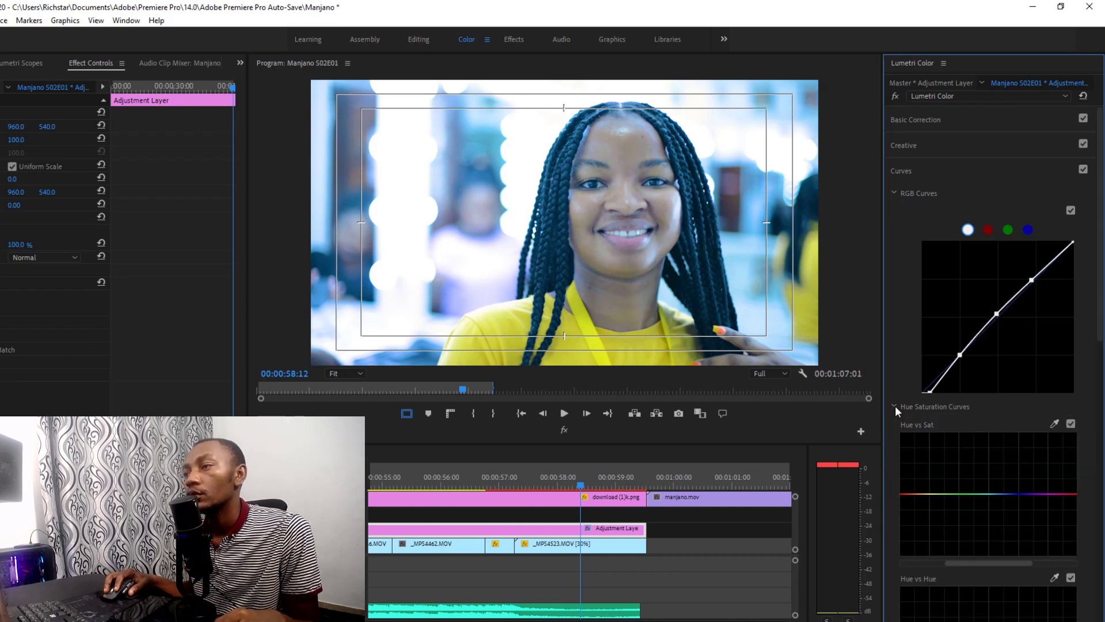
pyautogui.click(895, 406)
pyautogui.click(903, 429)
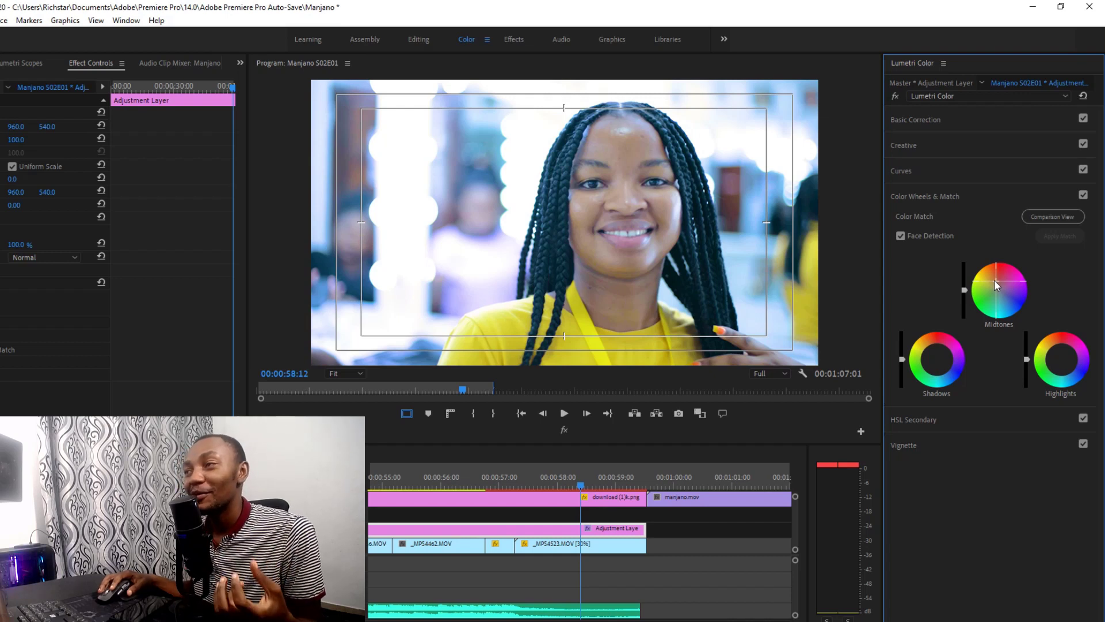
pyautogui.moveTo(996, 282)
pyautogui.mouseDown()
pyautogui.moveTo(1002, 297)
pyautogui.moveTo(996, 279)
pyautogui.mouseUp()
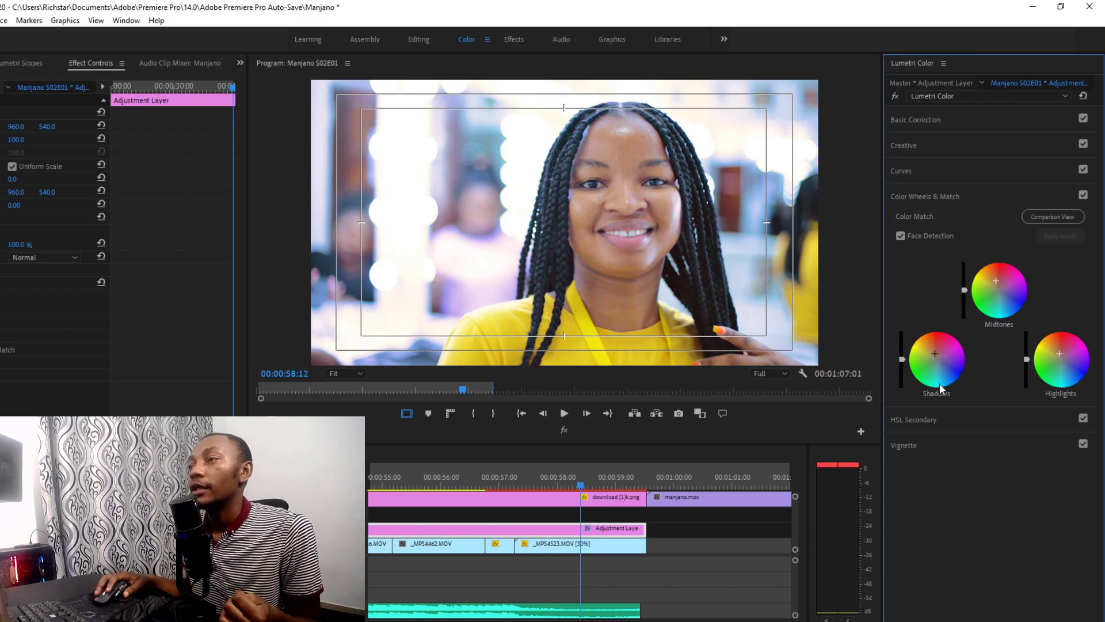
# - Tint the shadows slightly toward orange with the Creative Shadow Tint and place the Highlight Tint near neutral
pyautogui.click(921, 420)
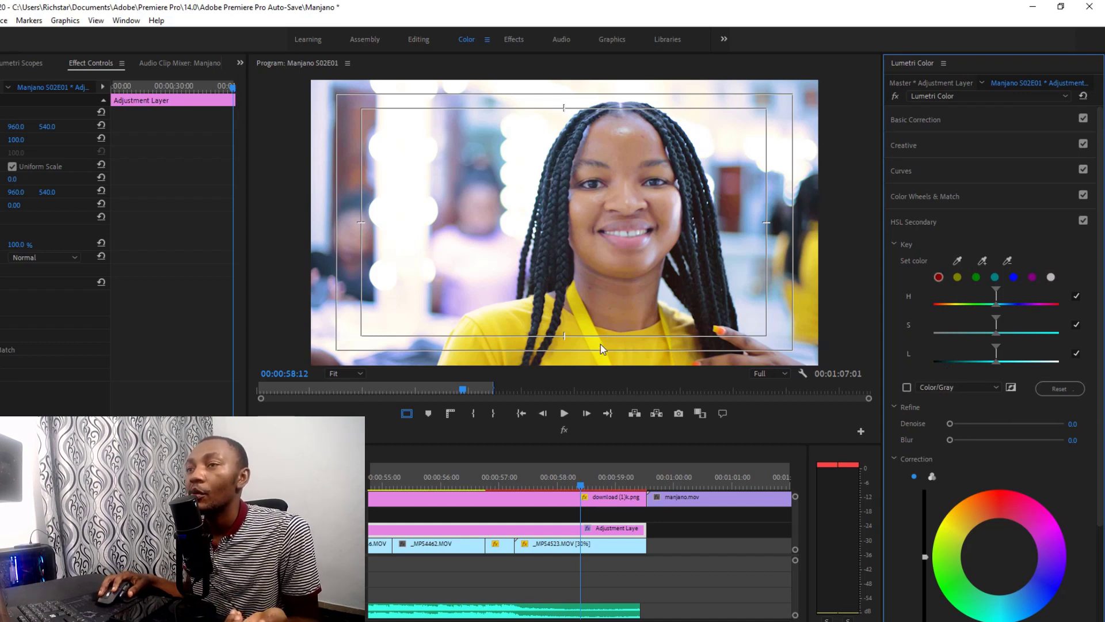
pyautogui.click(932, 222)
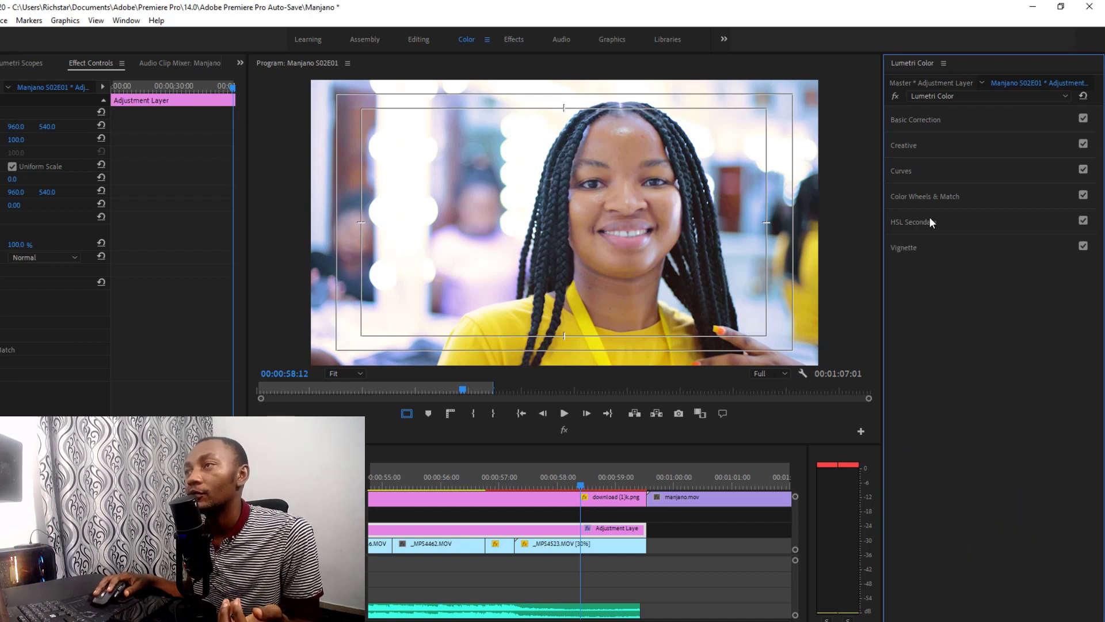
pyautogui.click(909, 147)
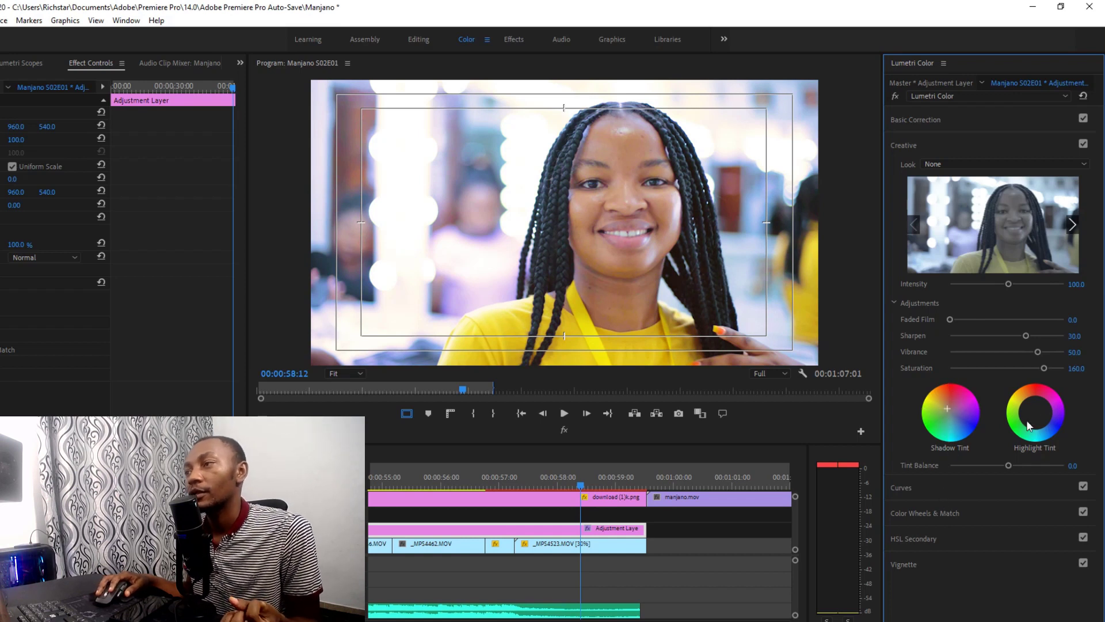
pyautogui.moveTo(1034, 412); pyautogui.dragTo(1035, 412)
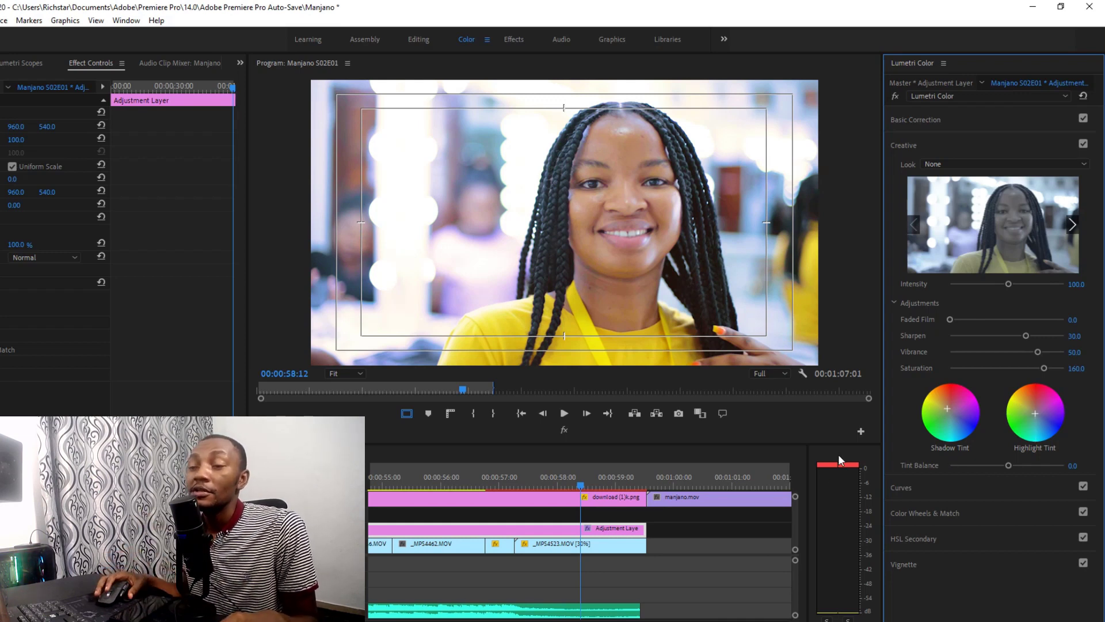
# - Compare the frame at 00:00:58:12 with and without the grade by toggling the adjustment layer's track output
pyautogui.moveTo(413, 621); pyautogui.dragTo(477, 621)
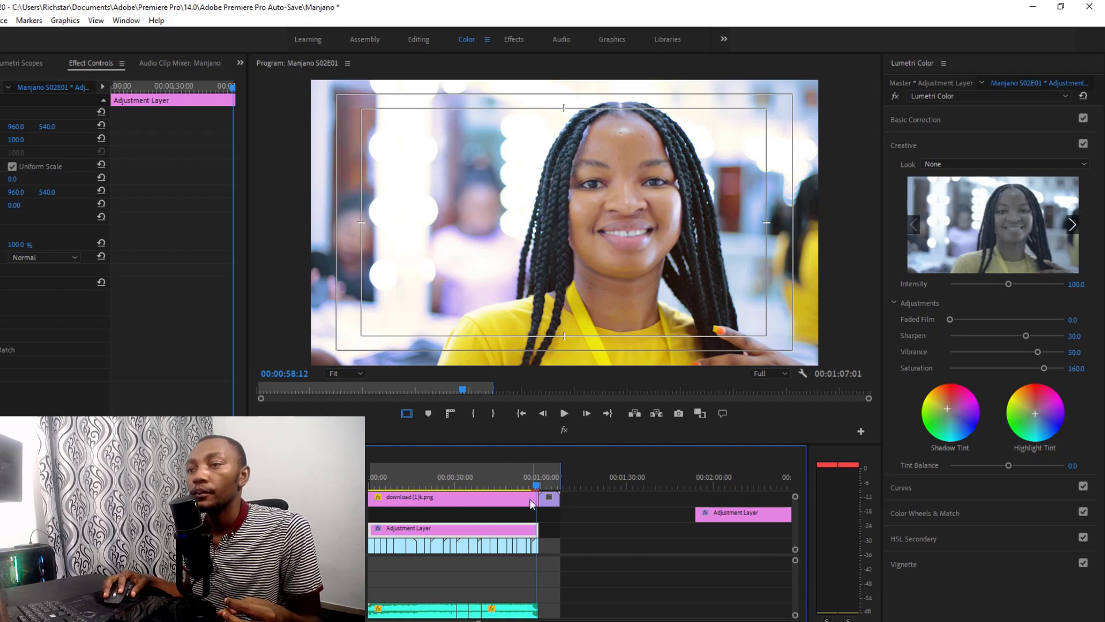
pyautogui.click(335, 528)
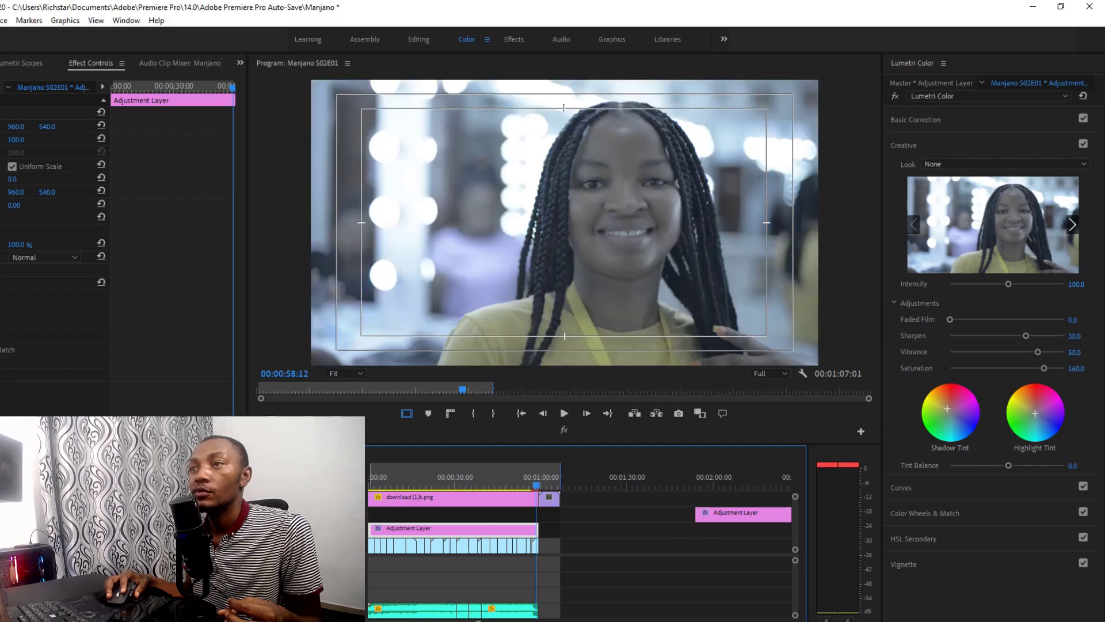
pyautogui.click(335, 528)
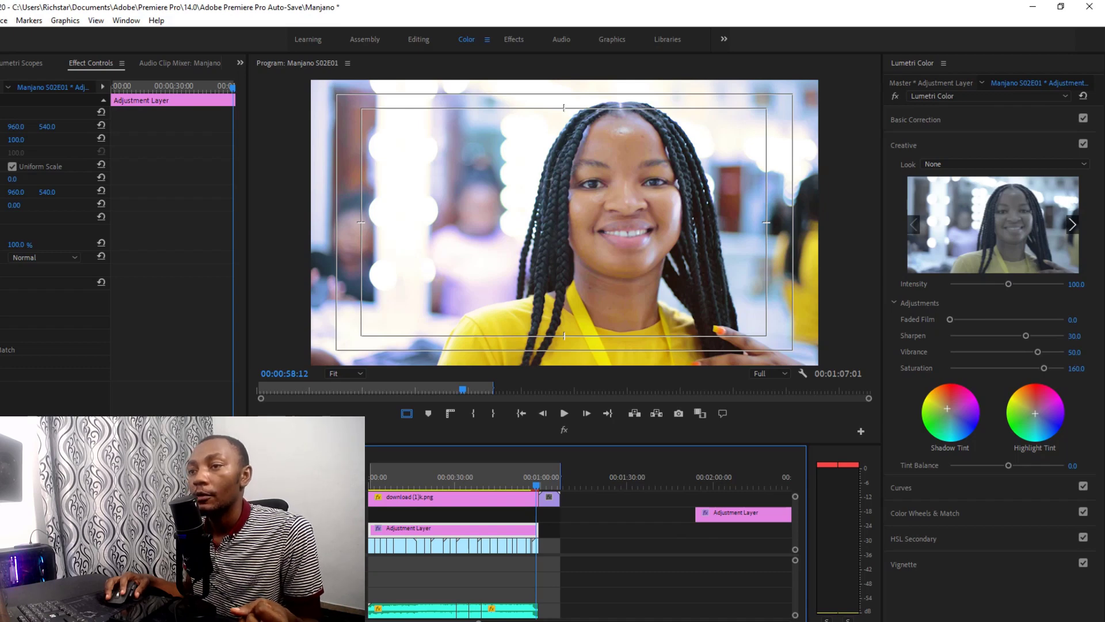
# - Check the grade on earlier clips and, on the frame at 00:00:40:24, bring the Shadow Tint back near neutral
pyautogui.click(498, 485)
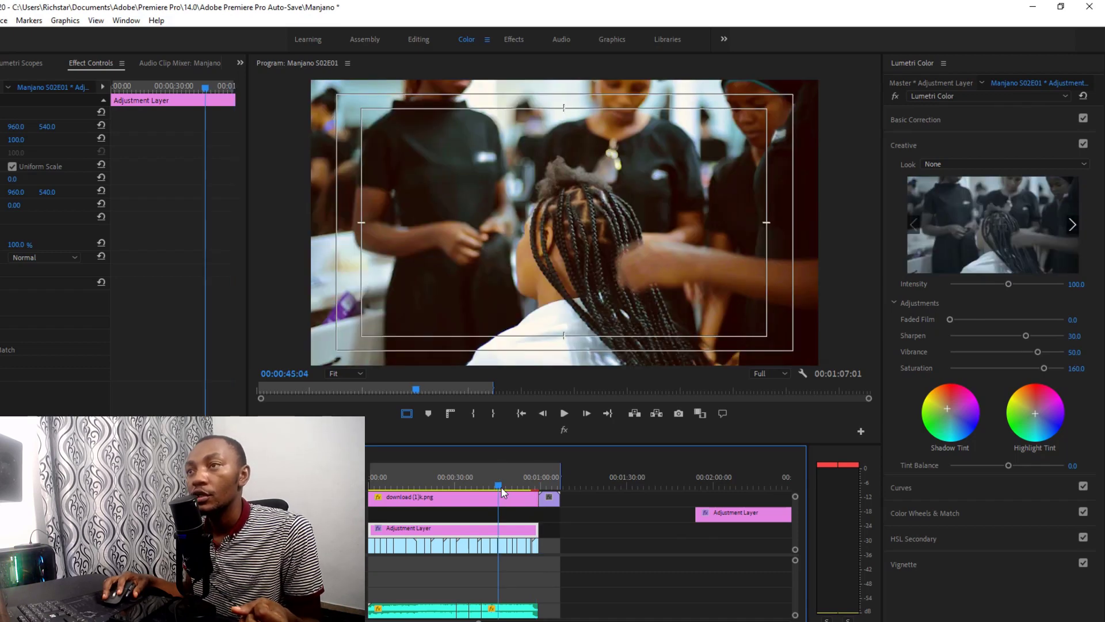
pyautogui.click(491, 486)
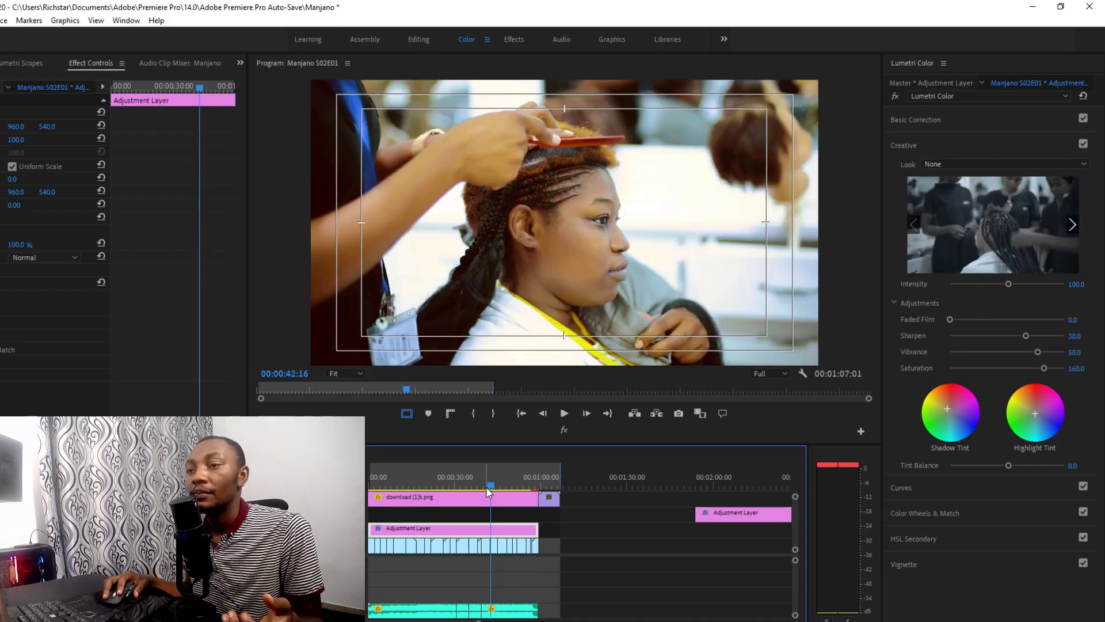
pyautogui.click(484, 486)
pyautogui.moveTo(481, 485); pyautogui.dragTo(482, 485)
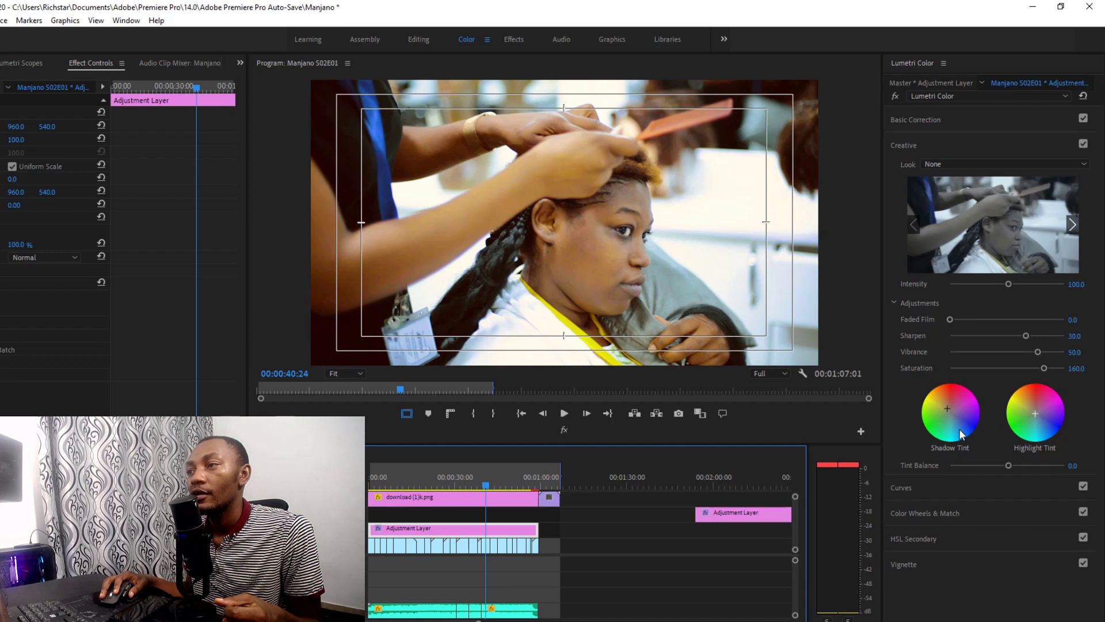
pyautogui.click(948, 407)
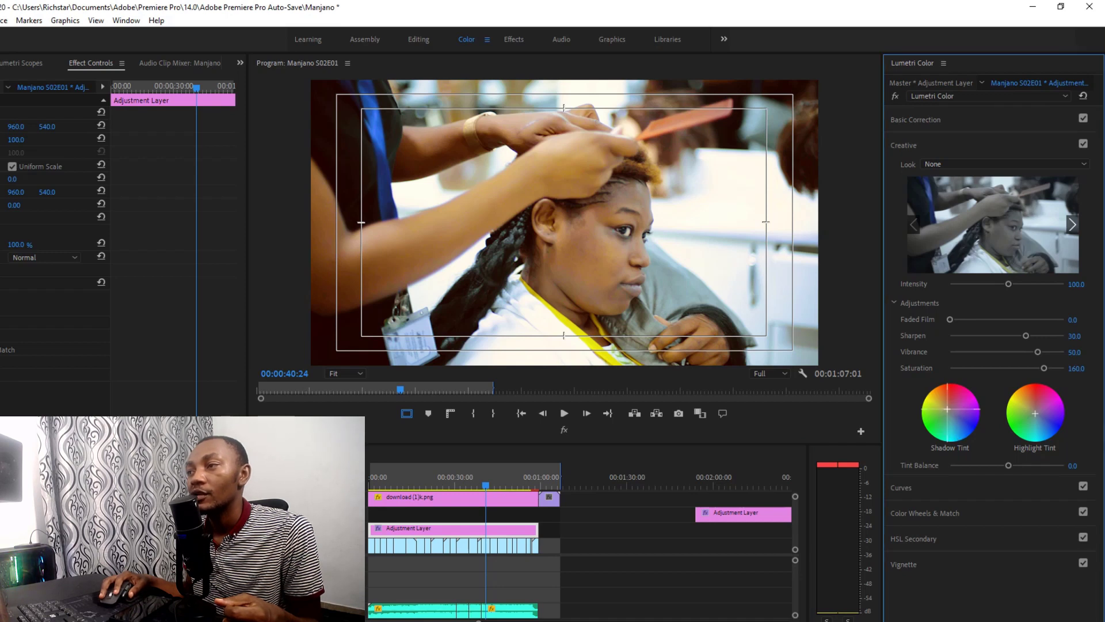
pyautogui.moveTo(949, 411); pyautogui.dragTo(950, 412)
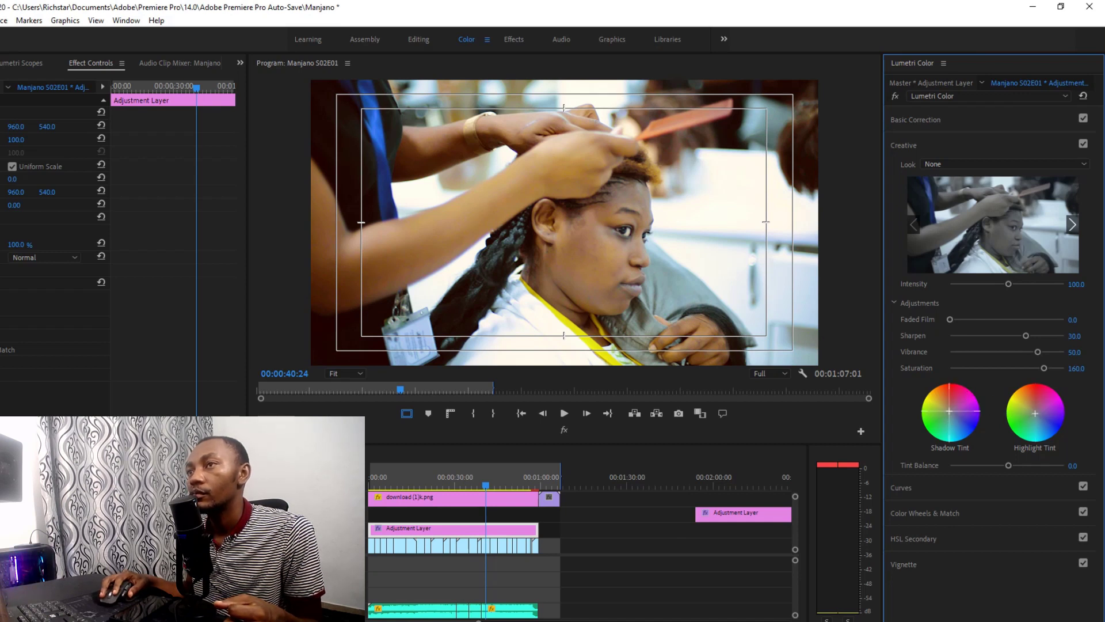
# - Set the Basic Correction Temperature to 5.4 and Saturation to 166.3, and reopen the RGB curves
pyautogui.click(934, 119)
pyautogui.moveTo(1013, 192); pyautogui.dragTo(1010, 190)
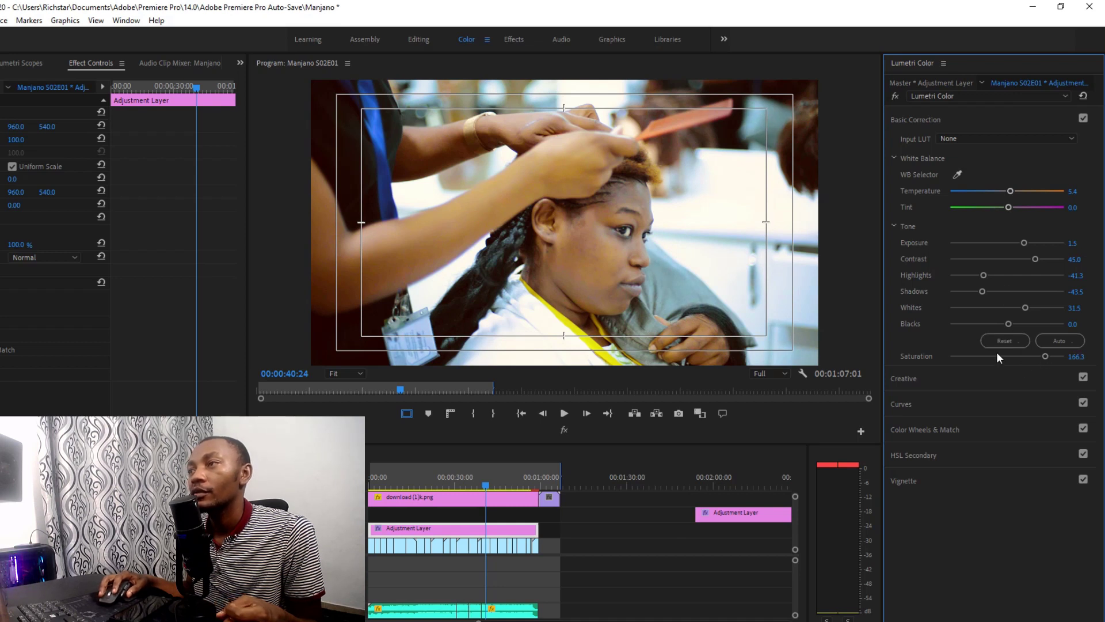
pyautogui.click(917, 406)
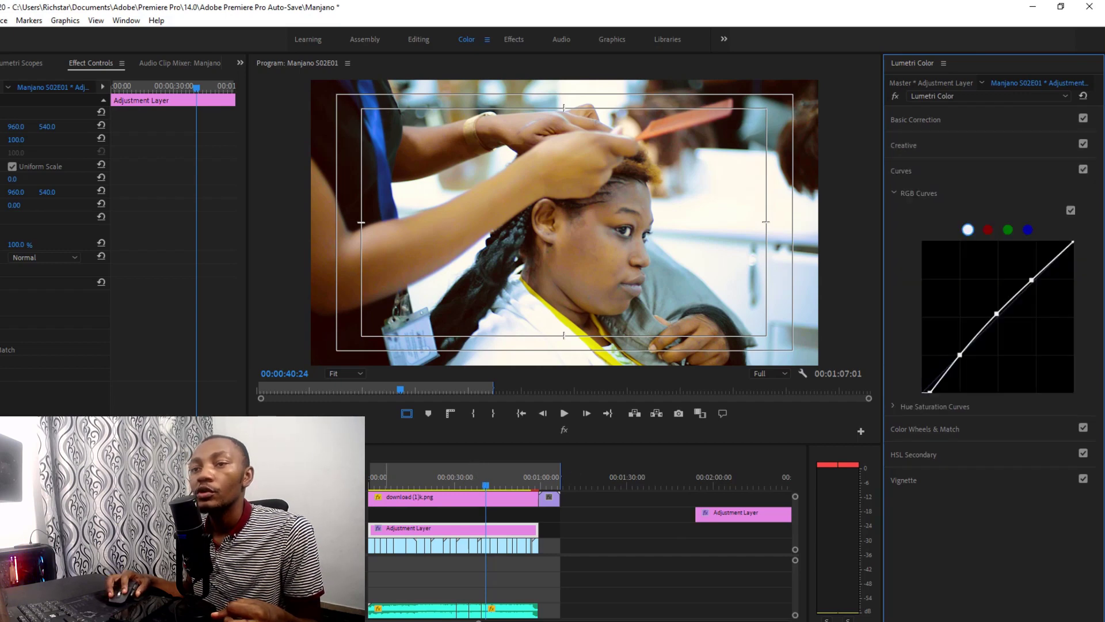
# - Compare the frames at 00:00:40:24 and 00:00:14:10 with and without the adjustment layer's grade
pyautogui.click(340, 529)
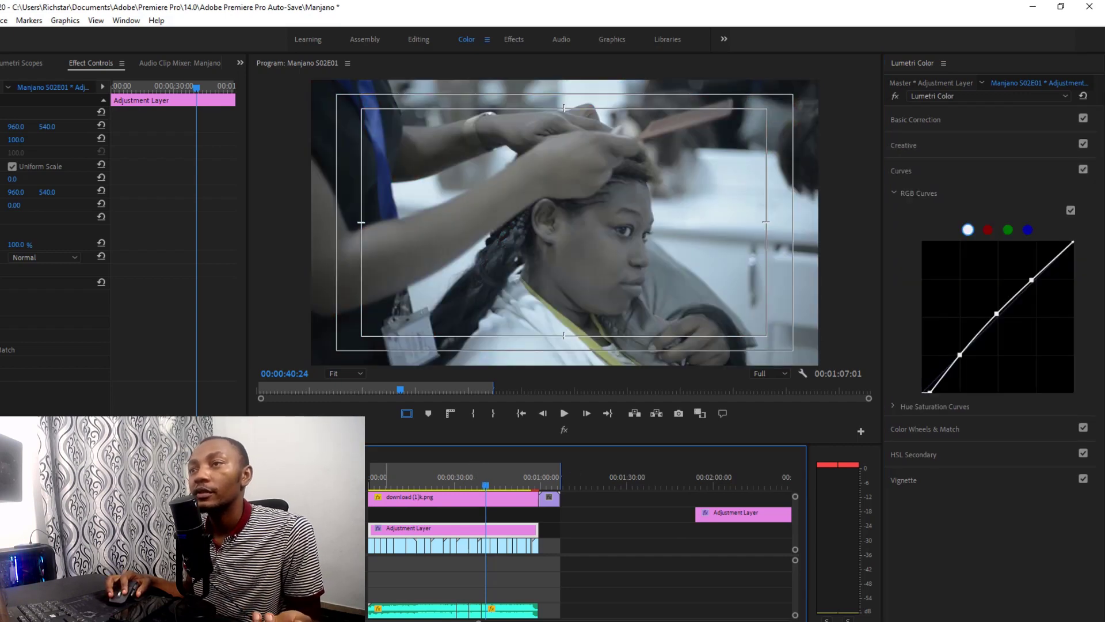
pyautogui.click(339, 529)
pyautogui.moveTo(462, 475); pyautogui.dragTo(410, 471)
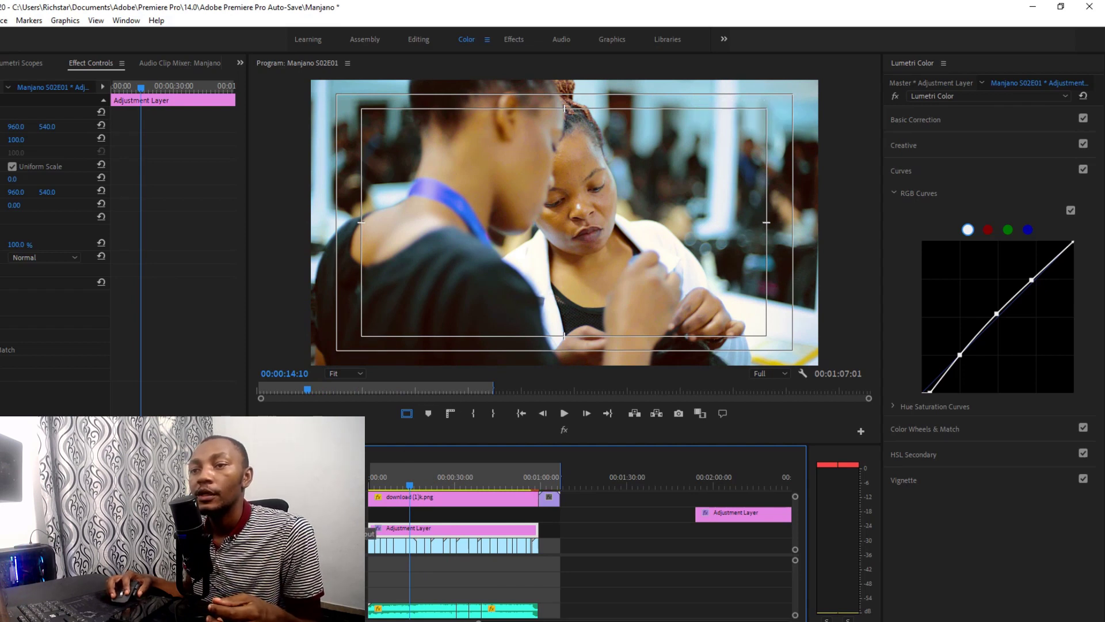
pyautogui.click(347, 530)
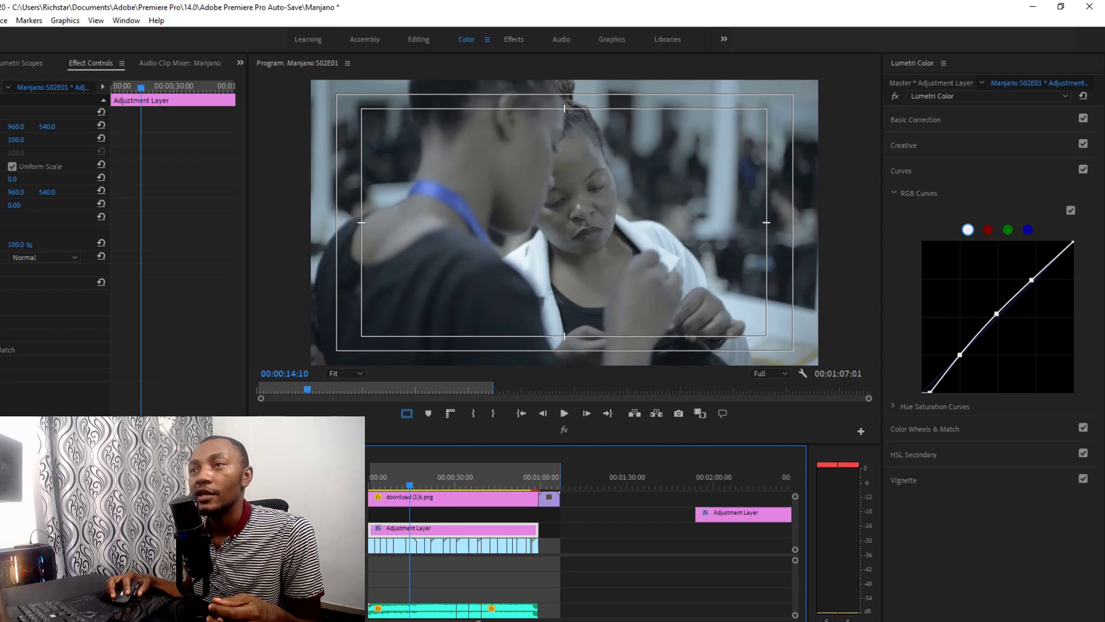
pyautogui.click(348, 530)
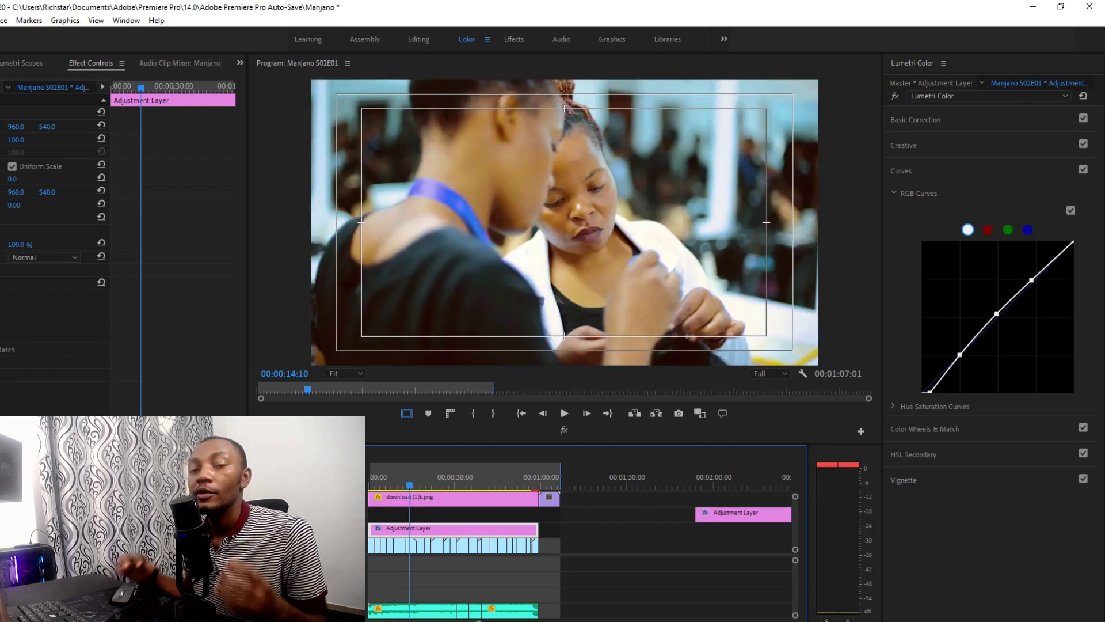